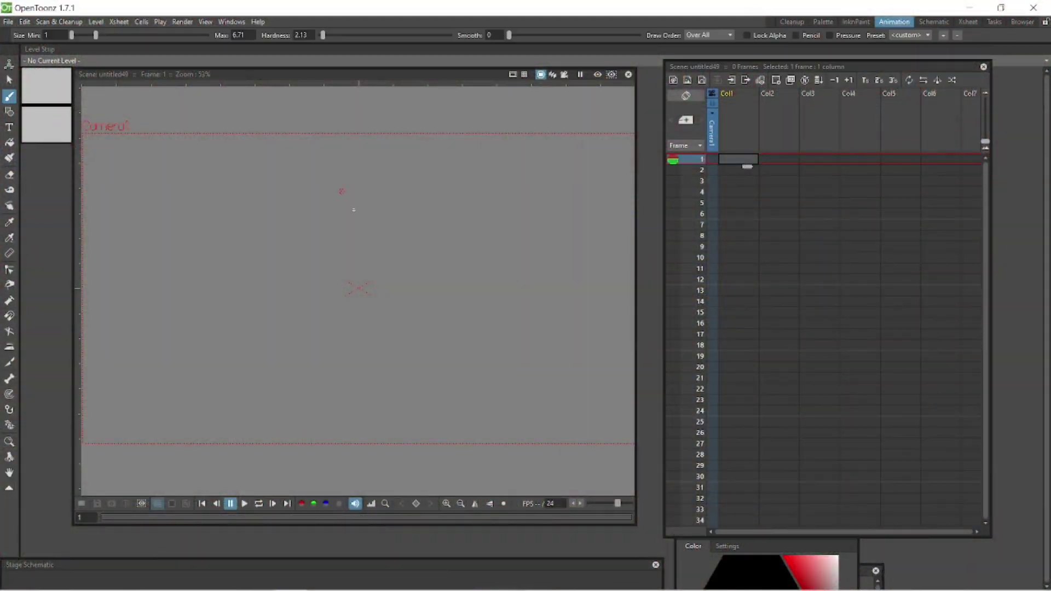
- Brush the round head outline, two eyes and a V-shaped mouth in level FK
{"action": "mouse_move", "coordinate": [351, 191]}
{"action": "left_mouse_down"}
{"action": "mouse_move", "coordinate": [279, 326]}
{"action": "mouse_move", "coordinate": [371, 327]}
{"action": "mouse_move", "coordinate": [410, 269]}
{"action": "mouse_move", "coordinate": [398, 229]}
{"action": "mouse_move", "coordinate": [353, 193]}
{"action": "left_mouse_up"}
{"action": "mouse_move", "coordinate": [349, 235]}
{"action": "left_mouse_down"}
{"action": "mouse_move", "coordinate": [307, 243]}
{"action": "mouse_move", "coordinate": [285, 234]}
{"action": "mouse_move", "coordinate": [292, 253]}
{"action": "mouse_move", "coordinate": [353, 251]}
{"action": "left_mouse_up"}
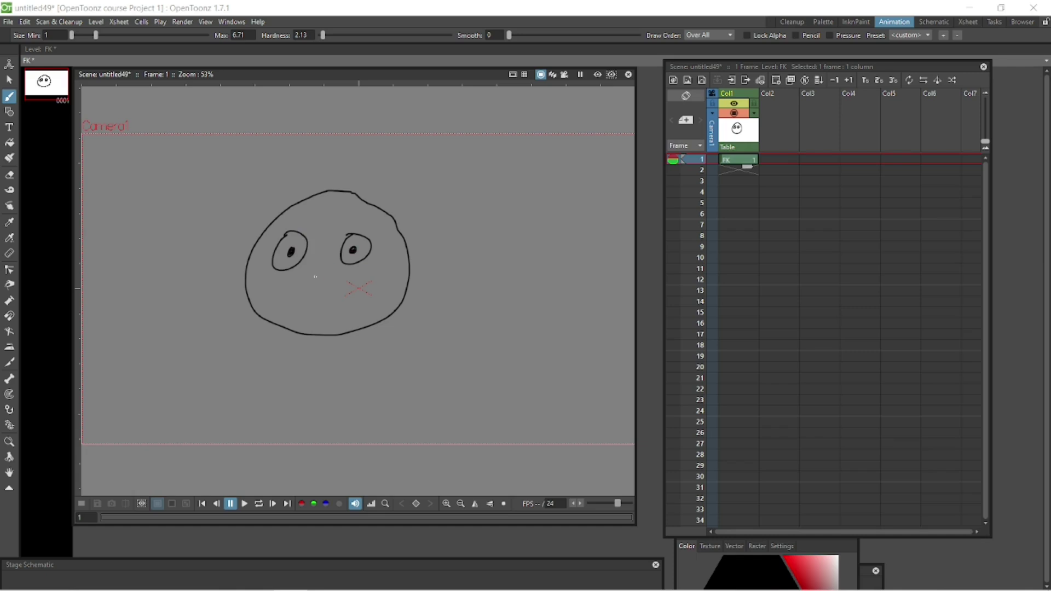
{"action": "left_click_drag", "start_coordinate": [297, 280], "coordinate": [343, 281]}
- Fill the face with a new yellow color_2 palette style
{"action": "key", "text": "f"}
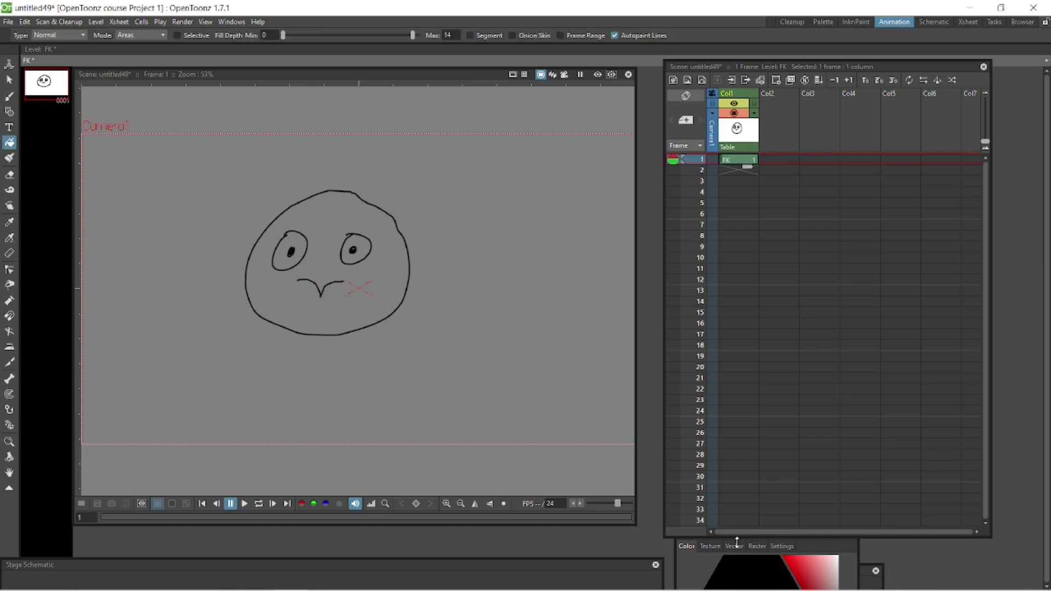
{"action": "left_click", "coordinate": [806, 313]}
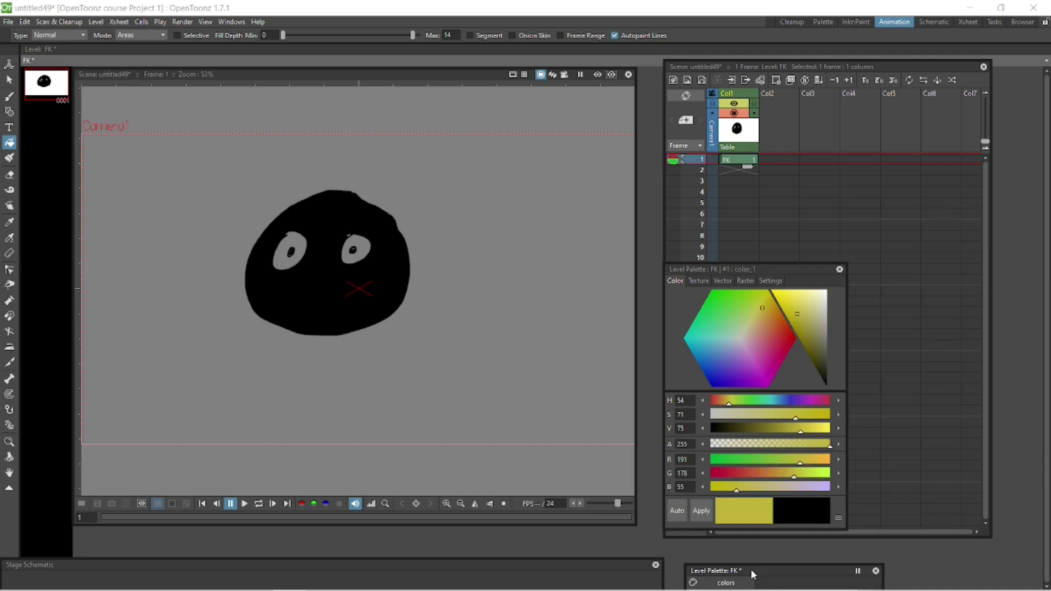
{"action": "left_click_drag", "start_coordinate": [876, 299], "coordinate": [913, 288]}
{"action": "left_click", "coordinate": [893, 353]}
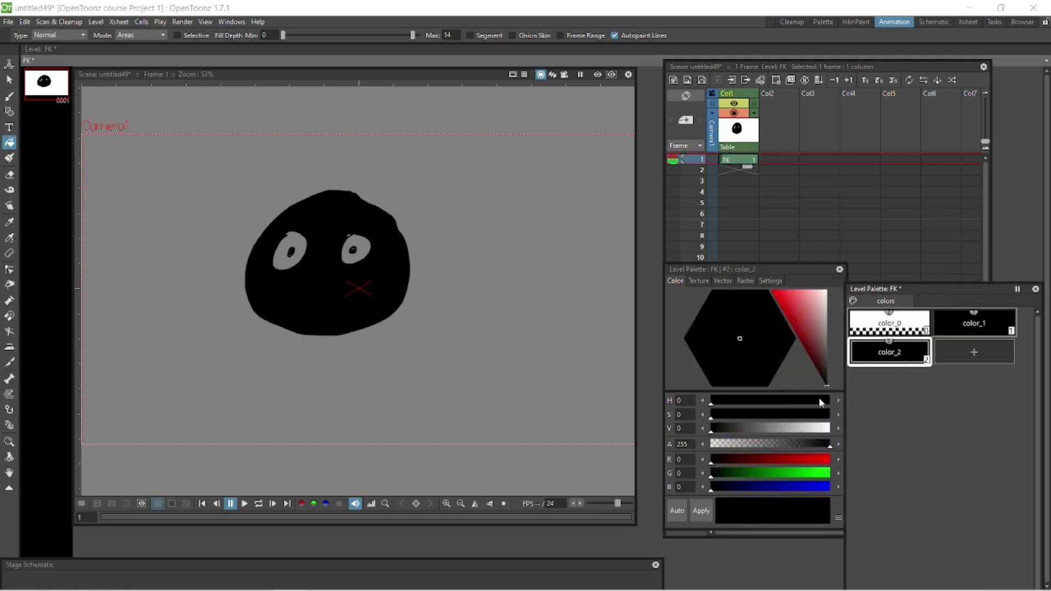
{"action": "left_click_drag", "start_coordinate": [785, 340], "coordinate": [769, 310]}
{"action": "left_click", "coordinate": [701, 510]}
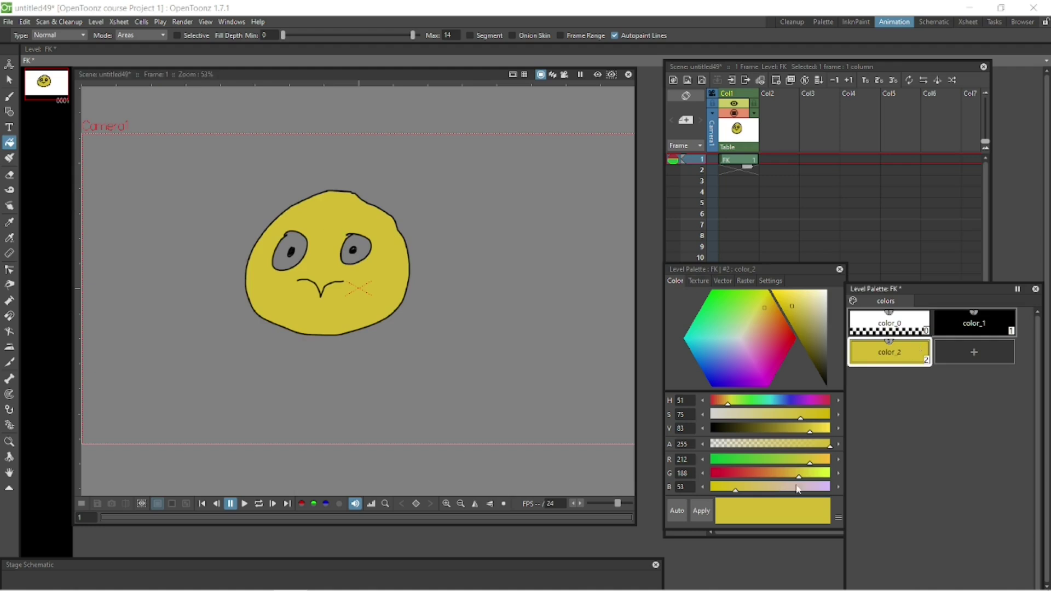
- Fill both eyes with a new light grey color_3 style and move the panels aside
{"action": "left_click", "coordinate": [969, 359]}
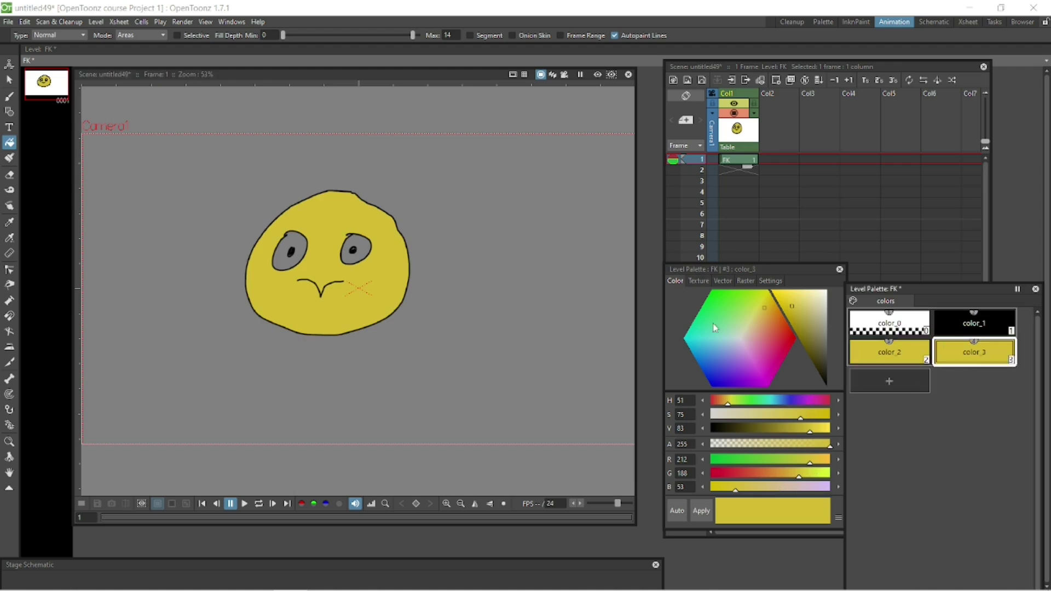
{"action": "left_click", "coordinate": [738, 337]}
{"action": "left_click", "coordinate": [701, 510]}
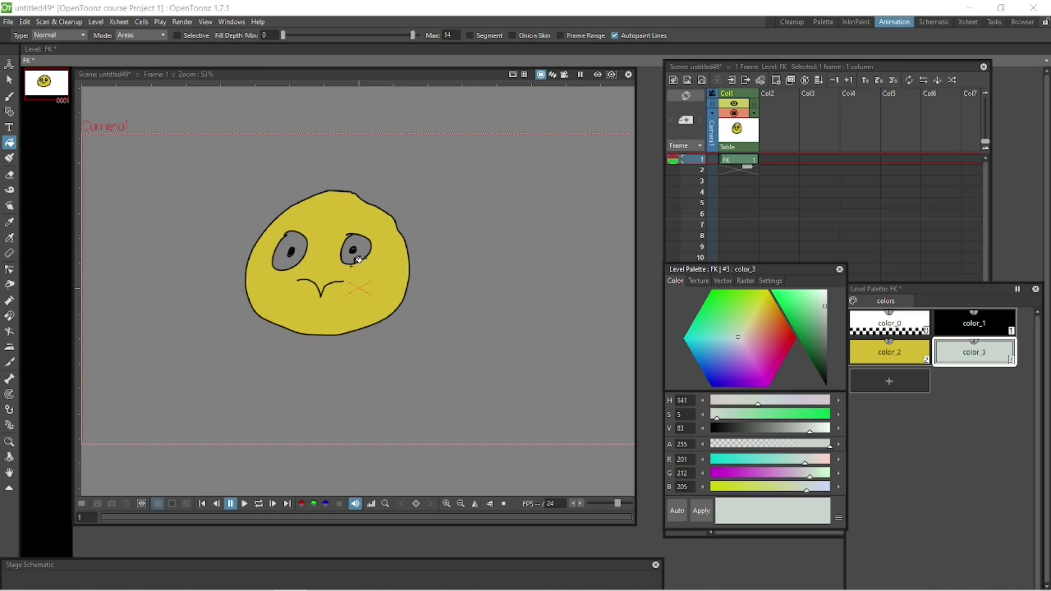
{"action": "left_click", "coordinate": [359, 260]}
{"action": "left_click", "coordinate": [304, 235]}
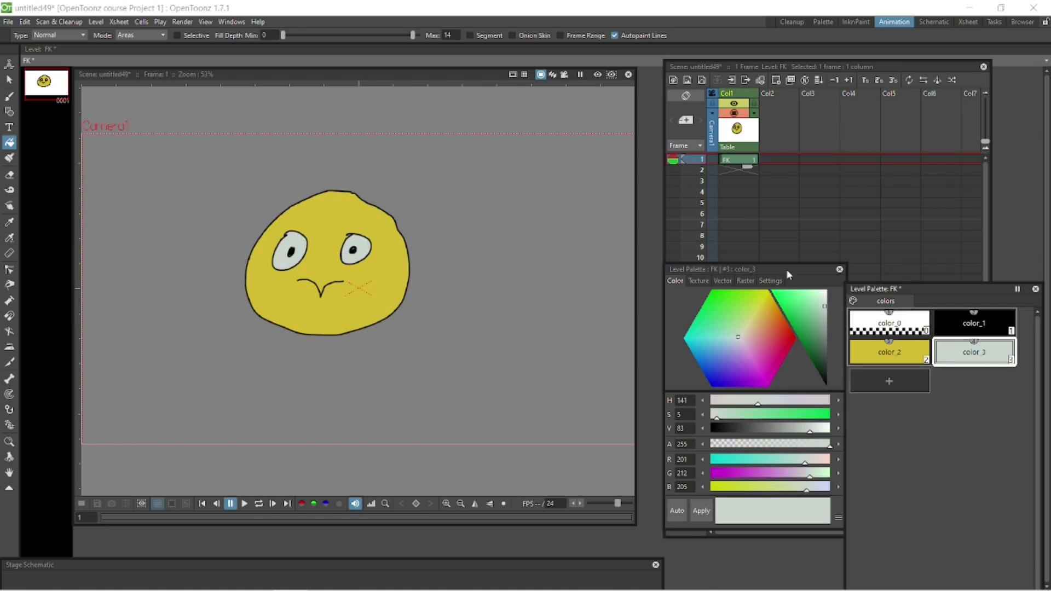
{"action": "left_click_drag", "start_coordinate": [789, 275], "coordinate": [783, 541]}
{"action": "left_click_drag", "start_coordinate": [931, 287], "coordinate": [935, 545]}
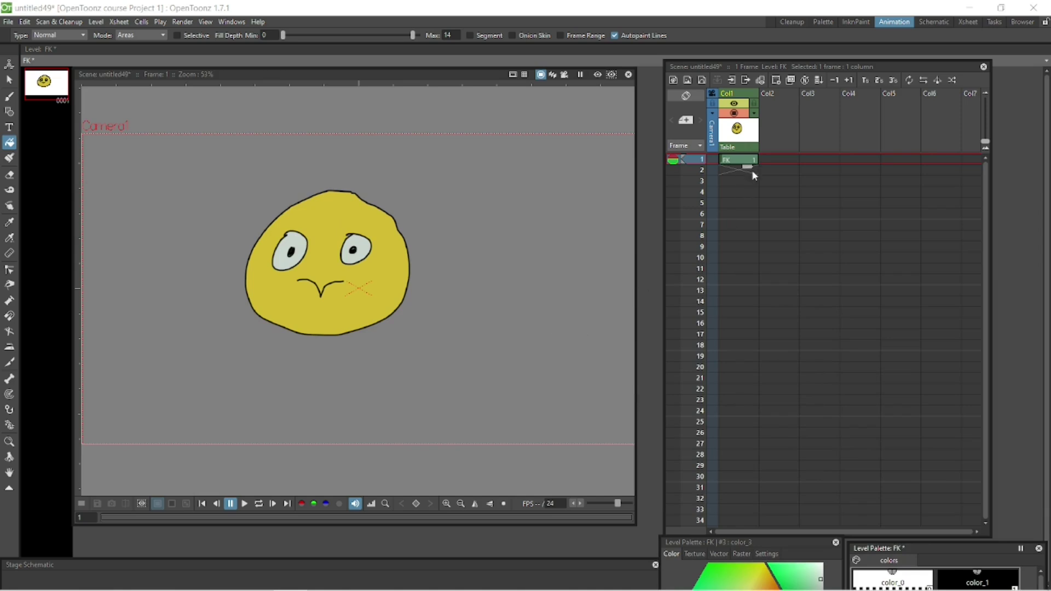
- Extend FK across frames 1–6 and float the Stage Schematic beside the drawing
{"action": "left_click_drag", "start_coordinate": [753, 170], "coordinate": [747, 219]}
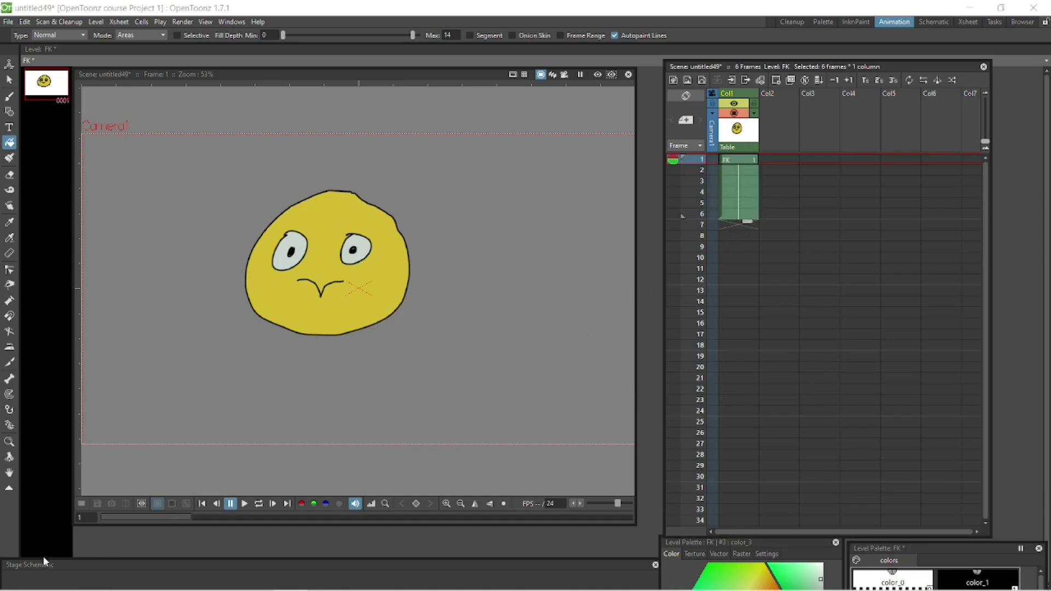
{"action": "left_click_drag", "start_coordinate": [46, 564], "coordinate": [183, 139]}
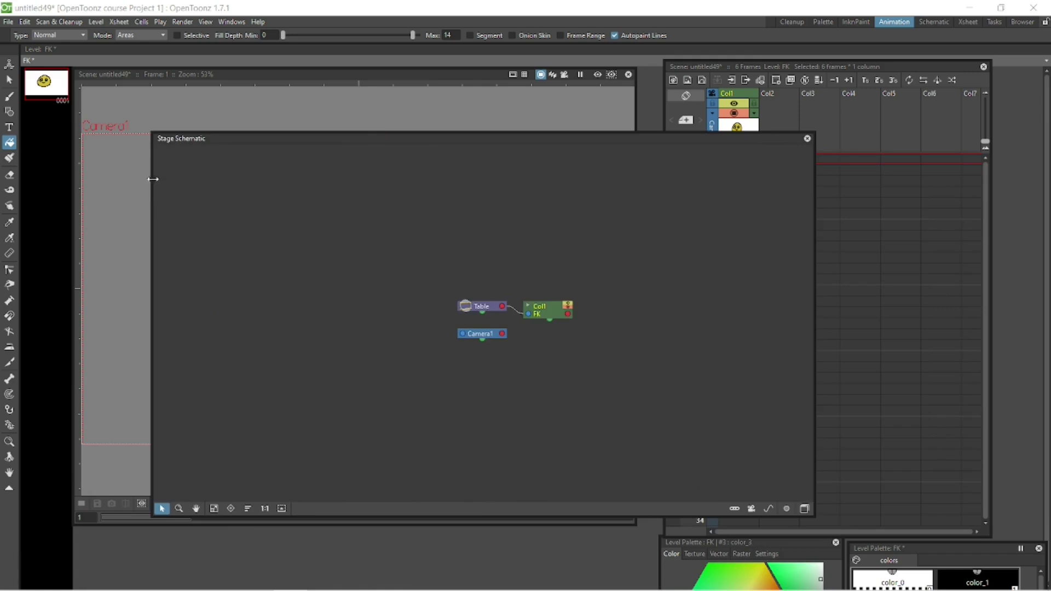
{"action": "left_click_drag", "start_coordinate": [152, 179], "coordinate": [382, 179]}
{"action": "left_click_drag", "start_coordinate": [564, 136], "coordinate": [639, 114]}
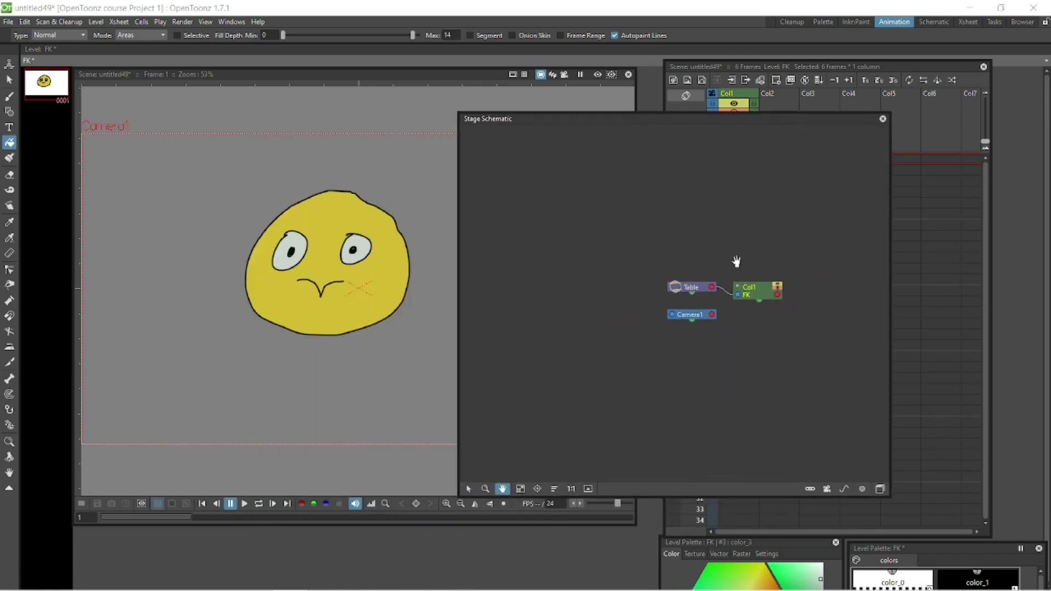
{"action": "left_click", "coordinate": [469, 489]}
{"action": "left_click_drag", "start_coordinate": [755, 290], "coordinate": [795, 279]}
{"action": "left_click_drag", "start_coordinate": [722, 119], "coordinate": [679, 110]}
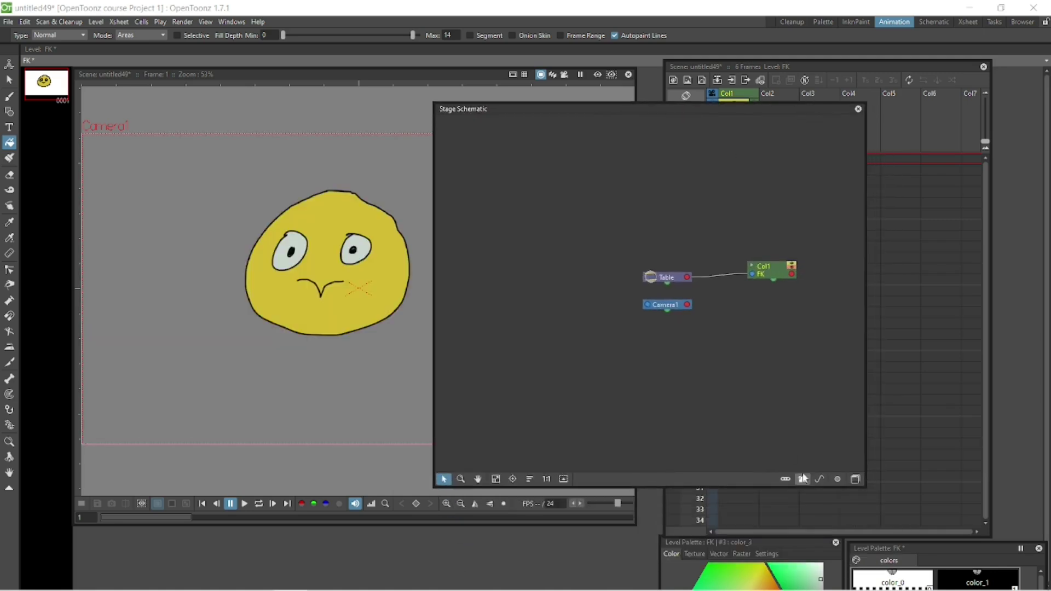
- Switch to the FX Schematic and line up the Col1, XSheet and Output nodes left to right
{"action": "left_click", "coordinate": [856, 479]}
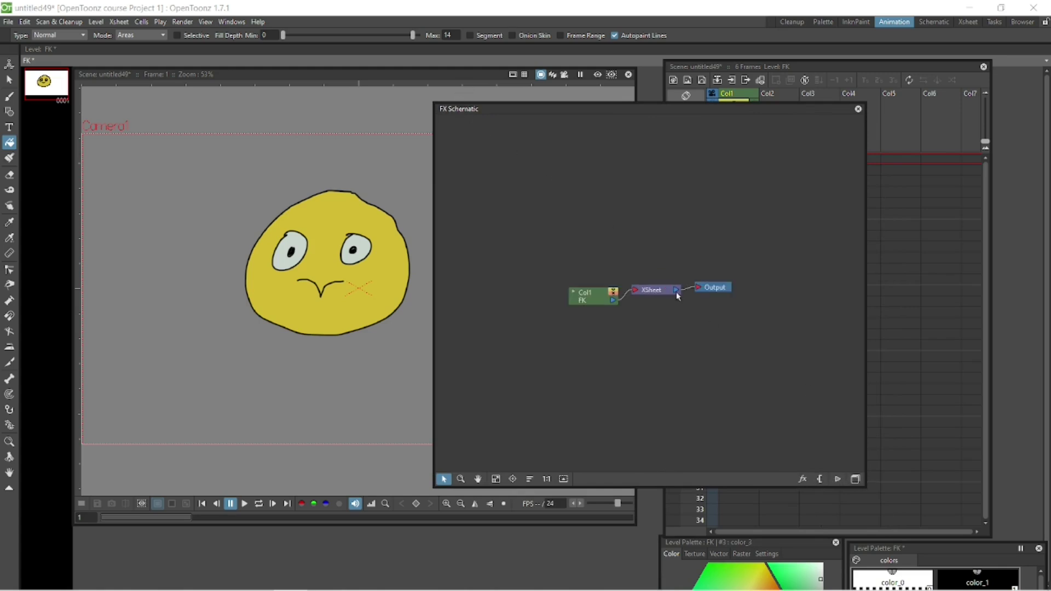
{"action": "left_click_drag", "start_coordinate": [720, 292], "coordinate": [760, 295]}
{"action": "left_click_drag", "start_coordinate": [656, 294], "coordinate": [696, 301]}
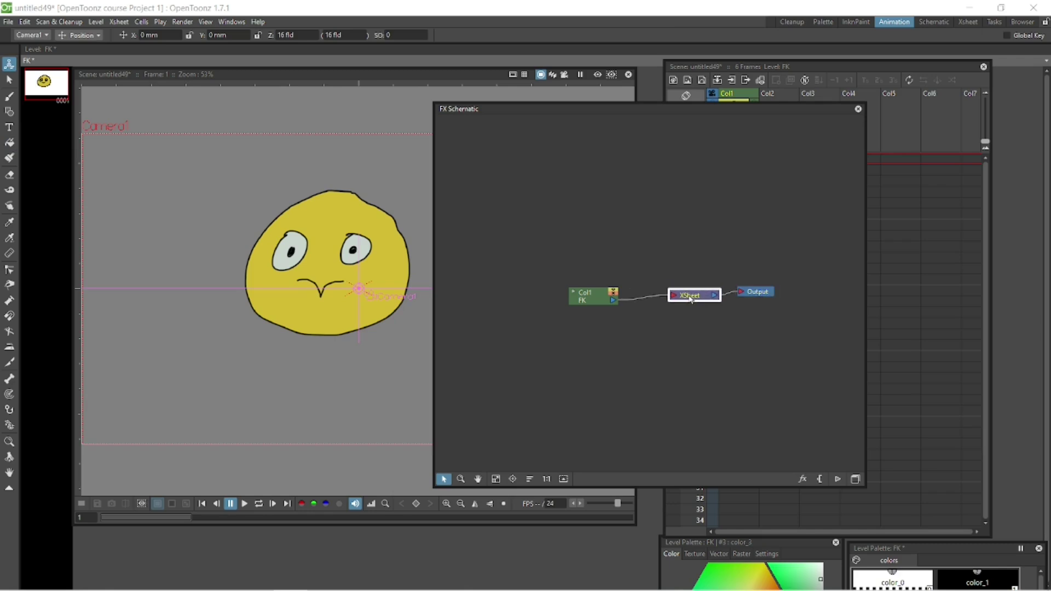
{"action": "left_click", "coordinate": [857, 479]}
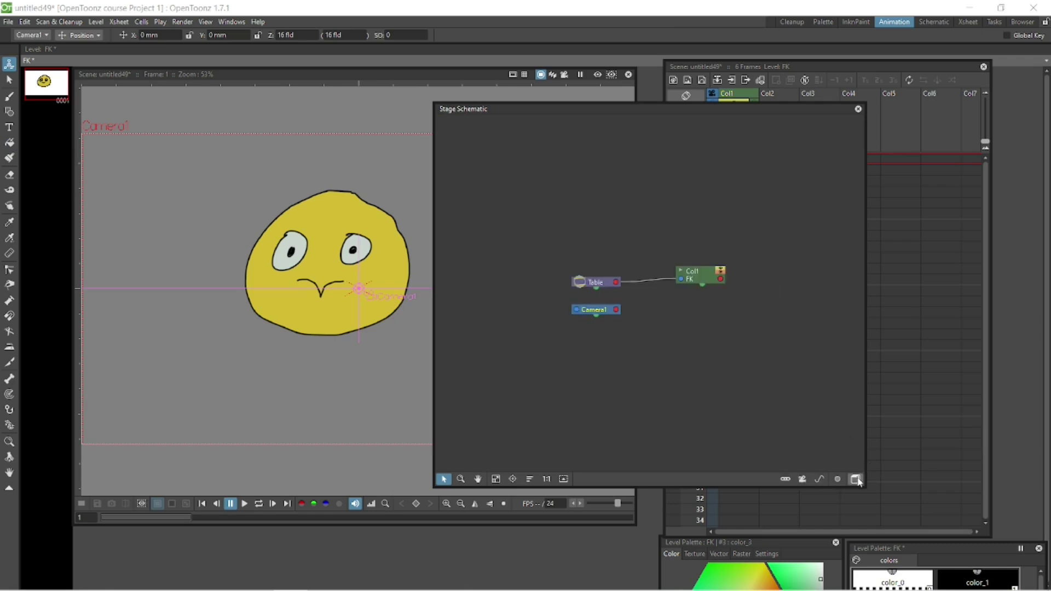
{"action": "left_click", "coordinate": [857, 481]}
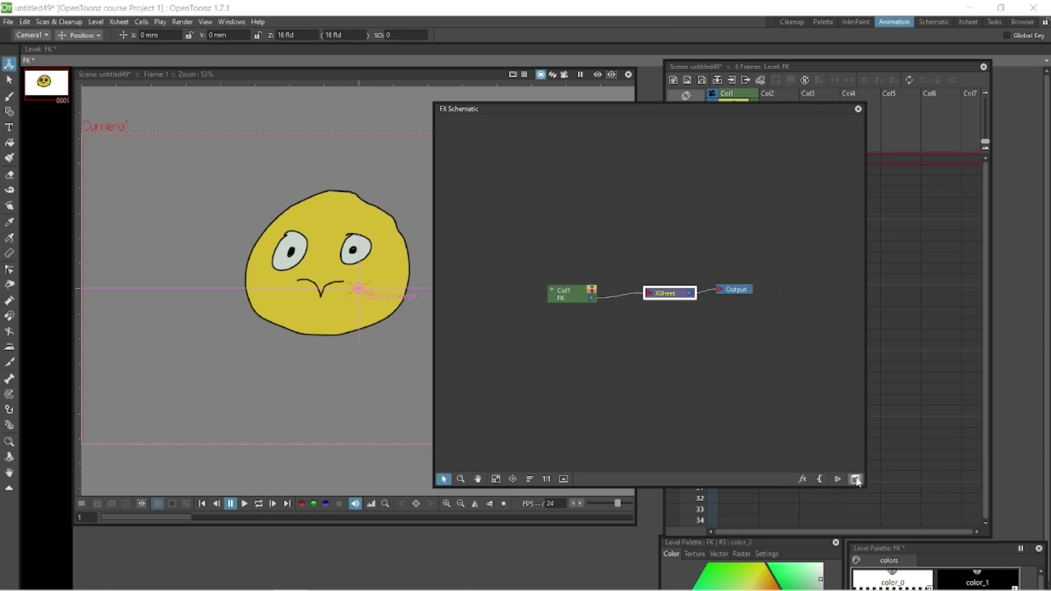
{"action": "left_click", "coordinate": [573, 297]}
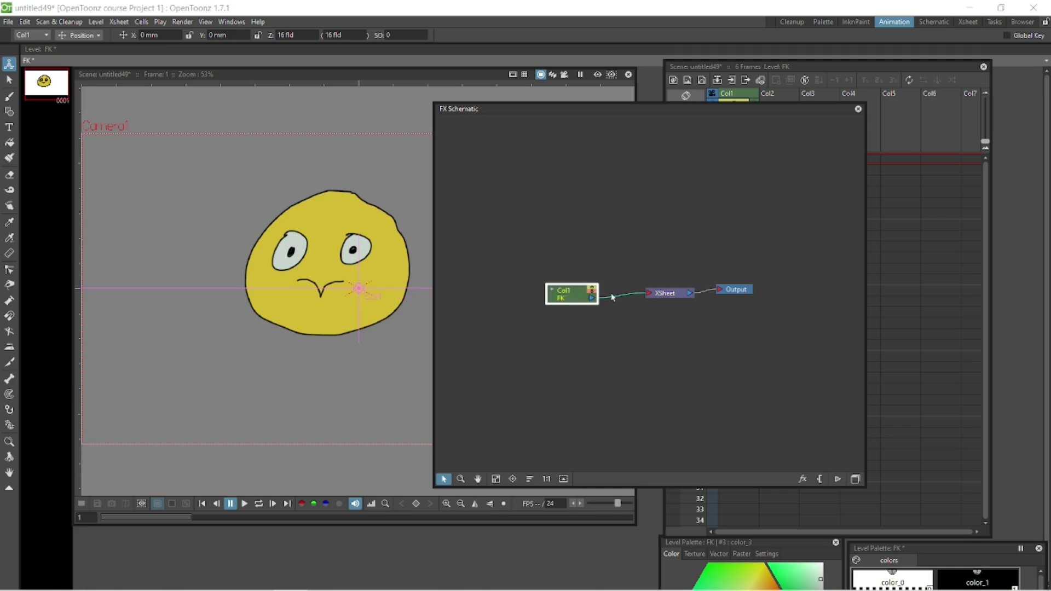
{"action": "left_click", "coordinate": [666, 296]}
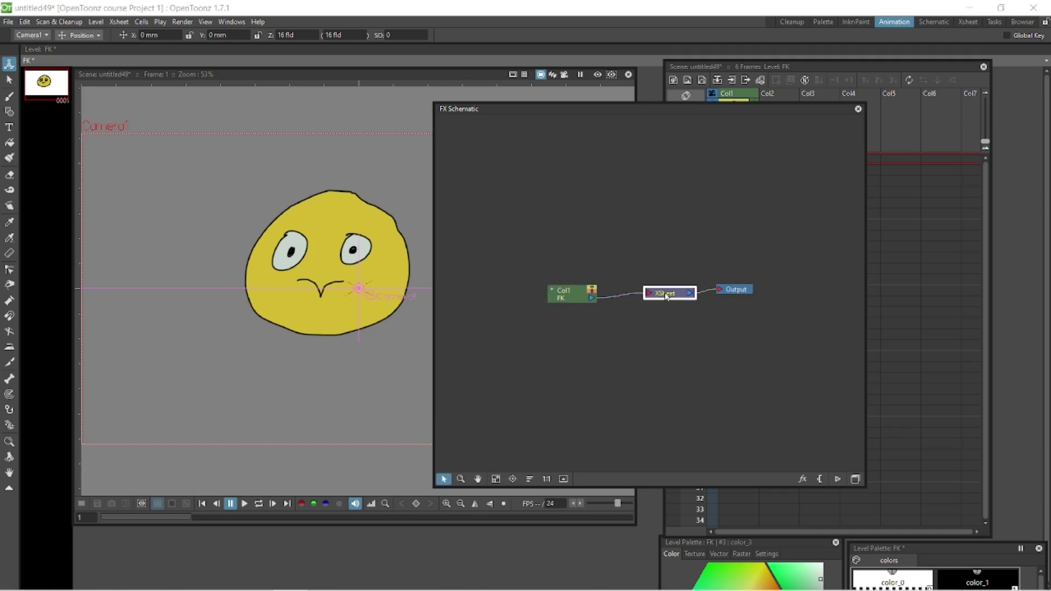
{"action": "left_click", "coordinate": [739, 293]}
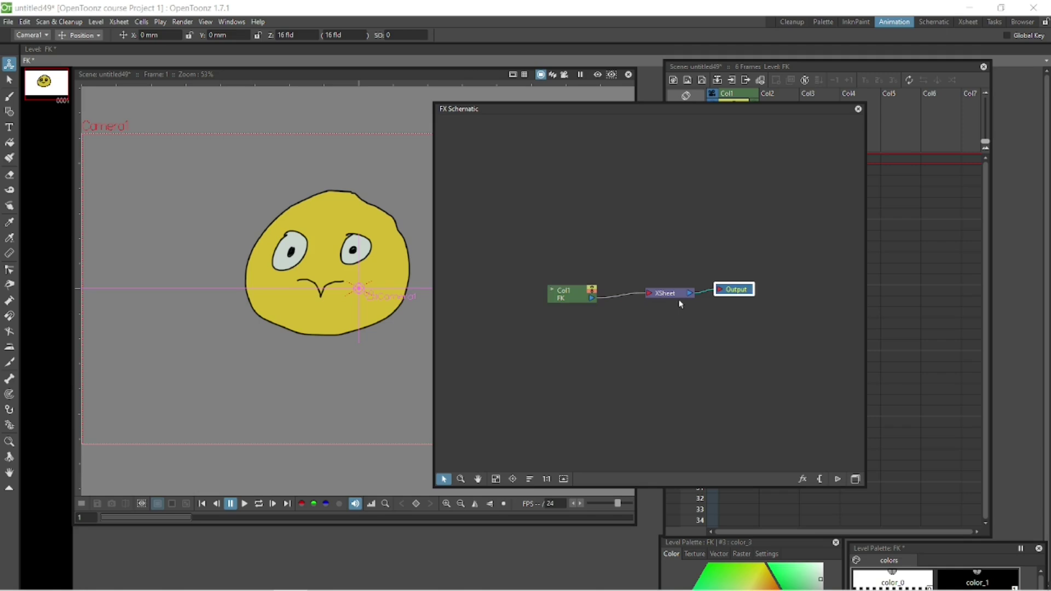
{"action": "left_click_drag", "start_coordinate": [575, 300], "coordinate": [515, 301]}
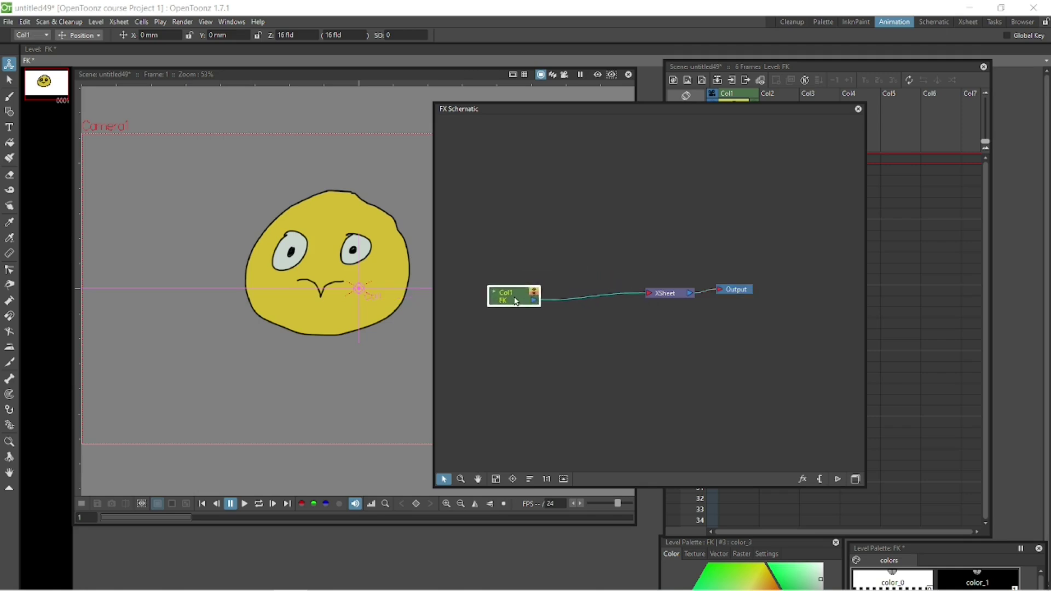
{"action": "left_click_drag", "start_coordinate": [535, 110], "coordinate": [565, 124]}
- Browse the FX category submenus under Insert FX on the Col1 node's context menu
{"action": "right_click", "coordinate": [548, 311]}
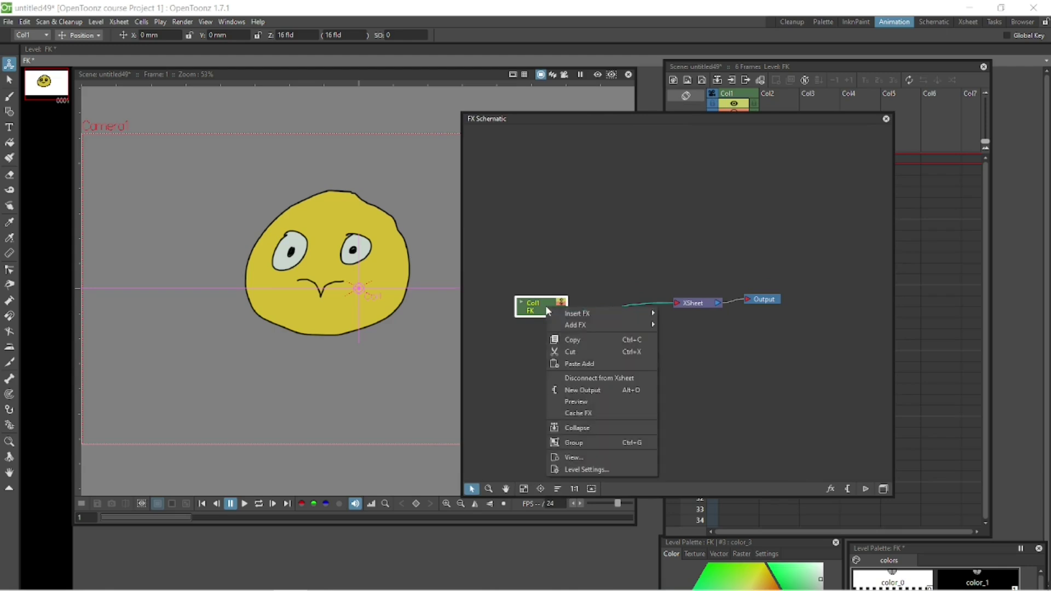
{"action": "mouse_move", "coordinate": [588, 314]}
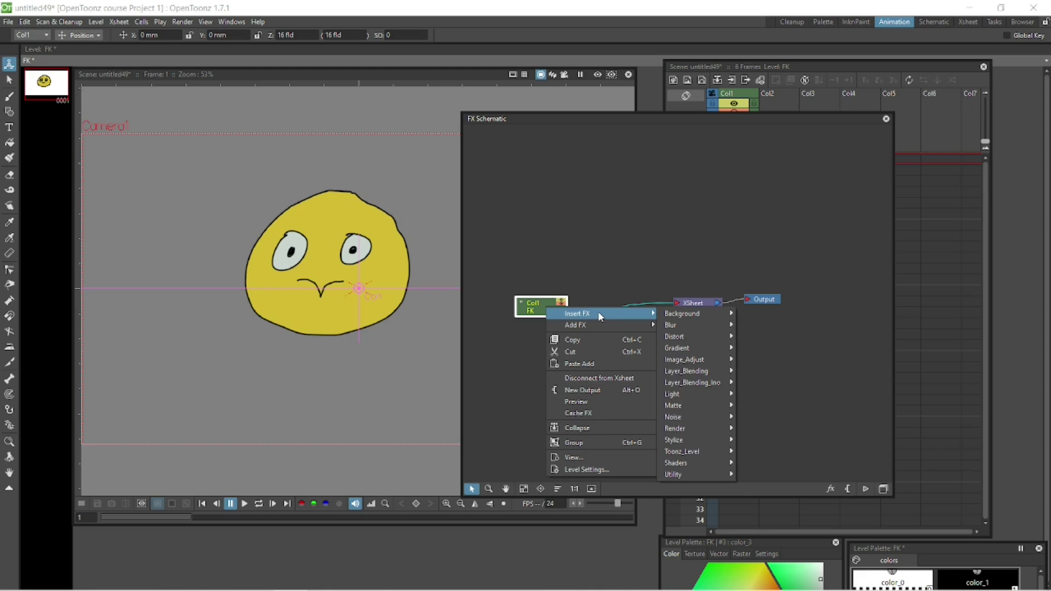
{"action": "mouse_move", "coordinate": [678, 315]}
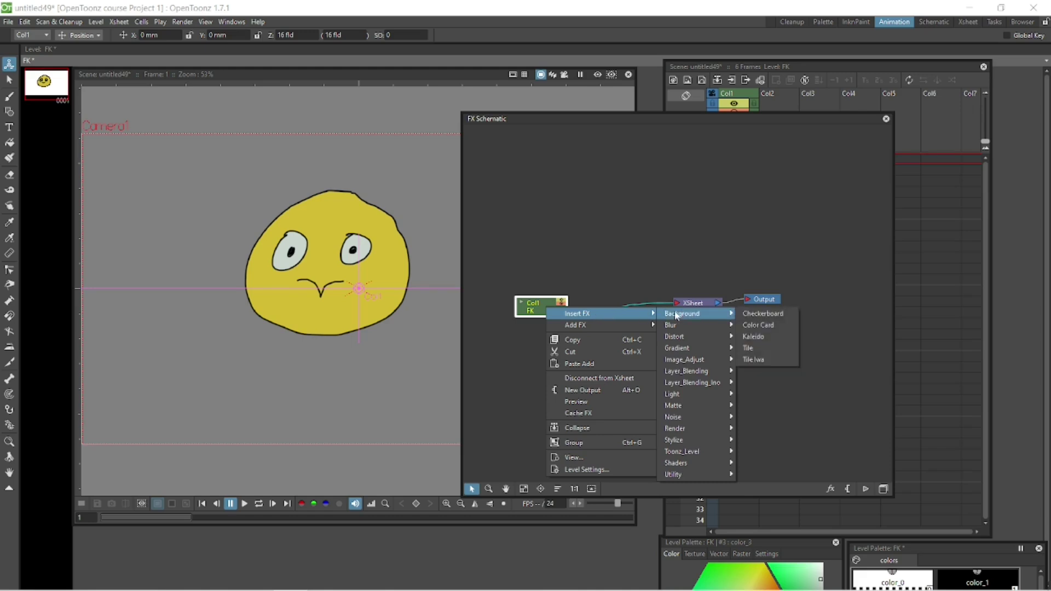
{"action": "mouse_move", "coordinate": [678, 338]}
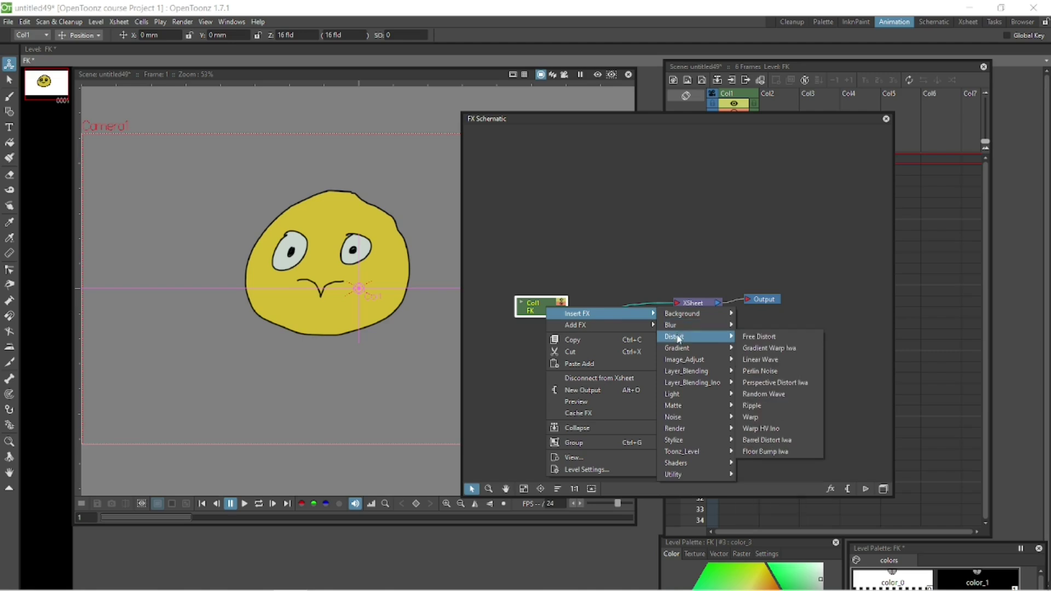
{"action": "mouse_move", "coordinate": [711, 363]}
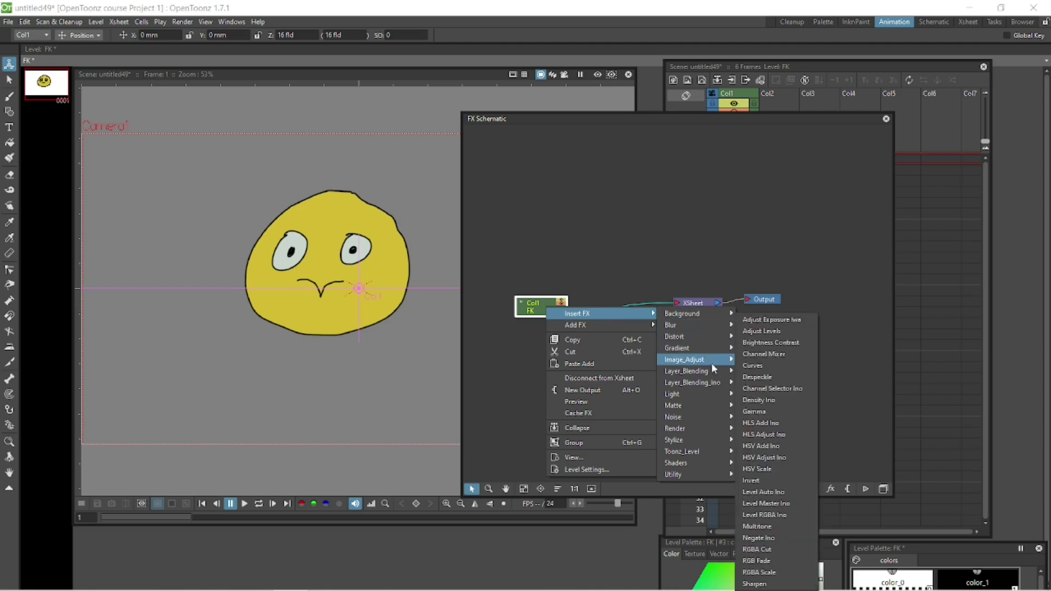
{"action": "mouse_move", "coordinate": [711, 405]}
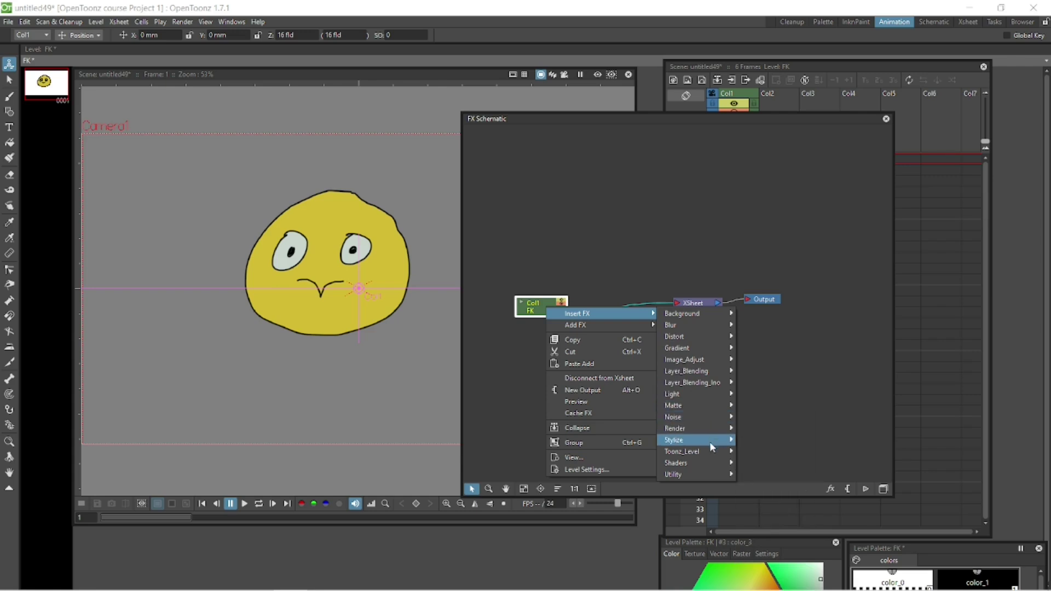
{"action": "mouse_move", "coordinate": [712, 452]}
{"action": "mouse_move", "coordinate": [636, 327]}
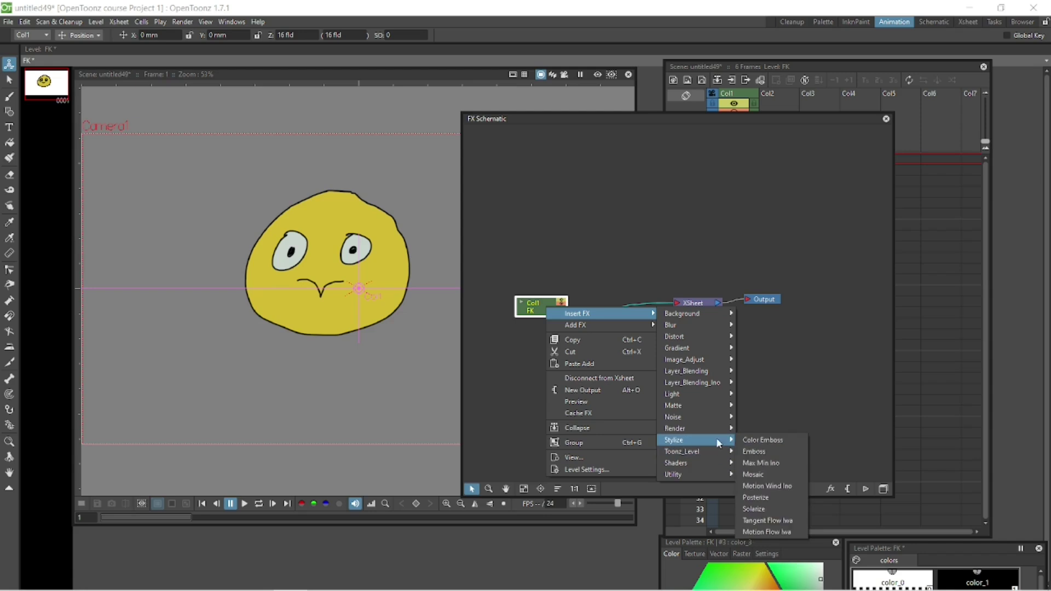
- Show the Matte category under Insert FX, listing Matte In and Matte Out
{"action": "mouse_move", "coordinate": [716, 431]}
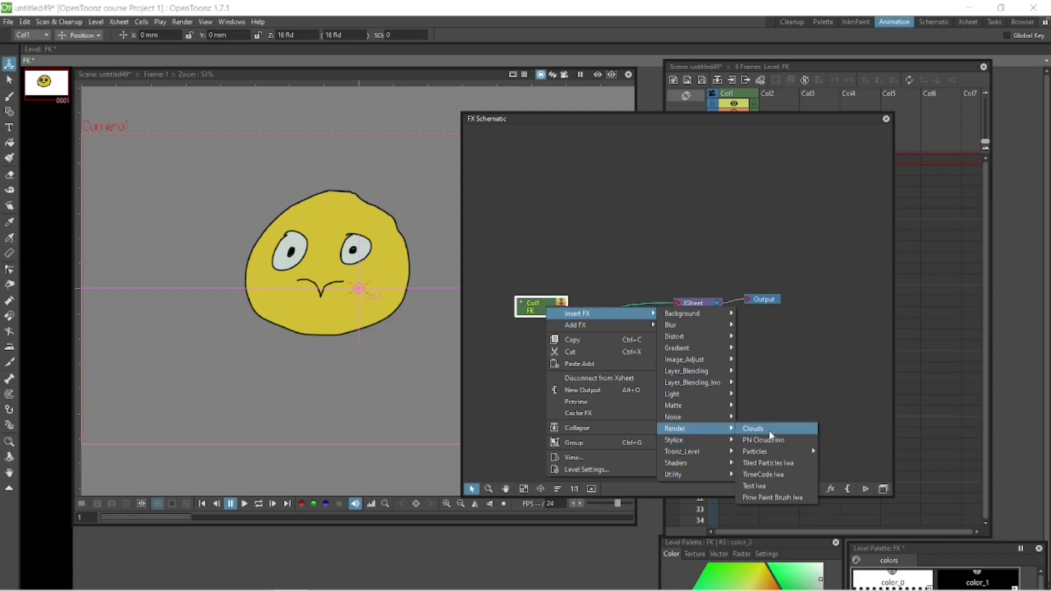
{"action": "mouse_move", "coordinate": [778, 454]}
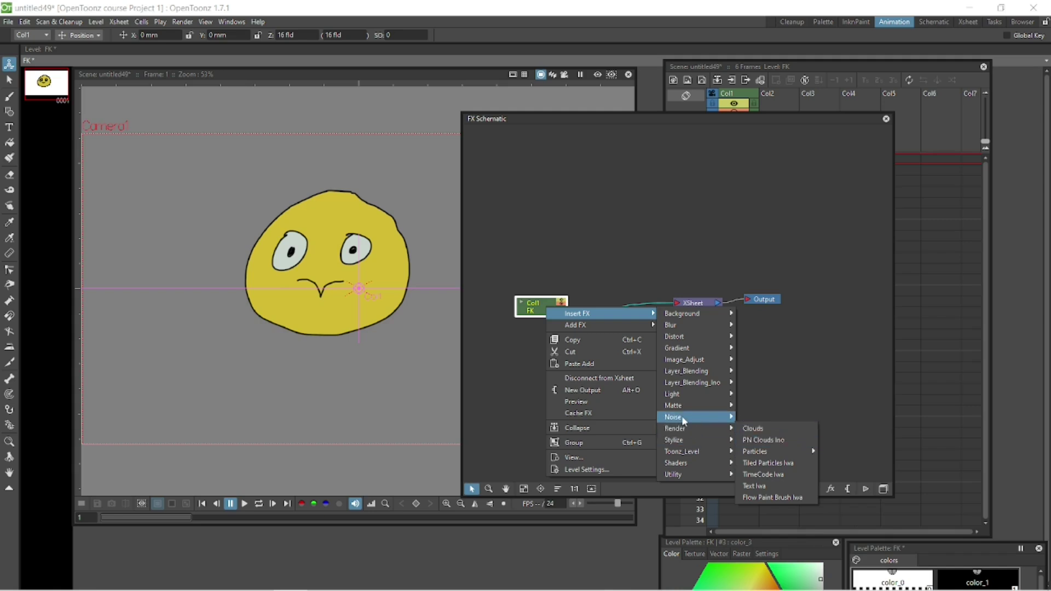
{"action": "mouse_move", "coordinate": [682, 418]}
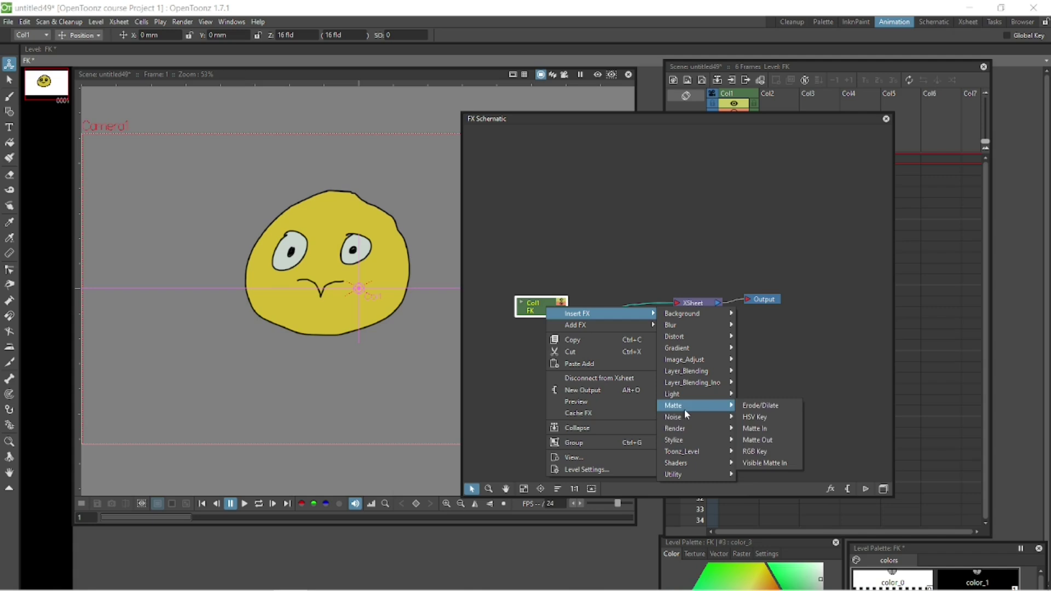
- Insert a Matte In effect after Col1 via Insert FX > Matte > Matte In
{"action": "left_click", "coordinate": [714, 243]}
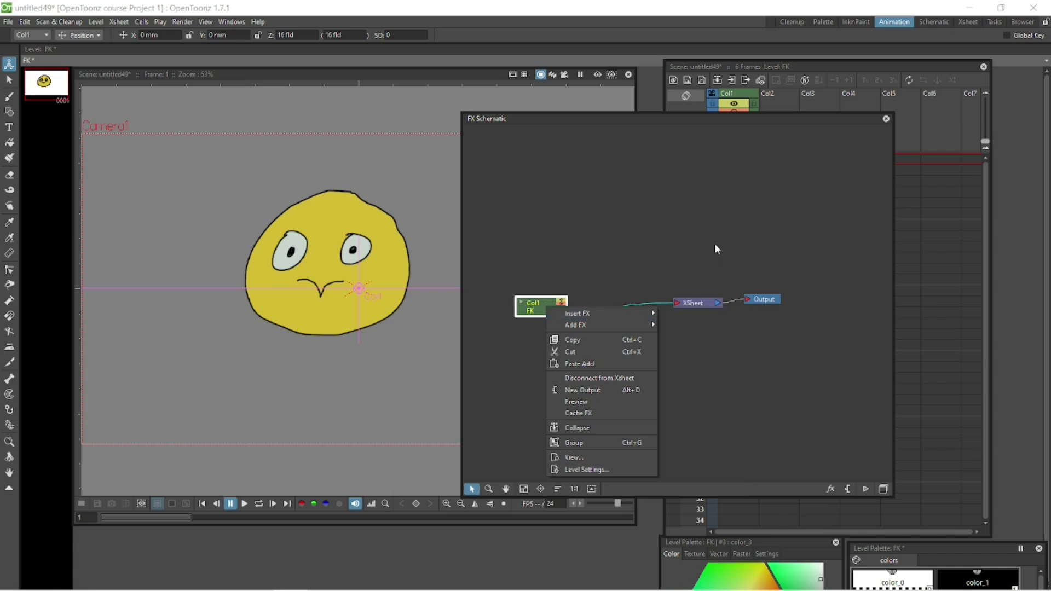
{"action": "right_click", "coordinate": [538, 308]}
{"action": "mouse_move", "coordinate": [571, 318]}
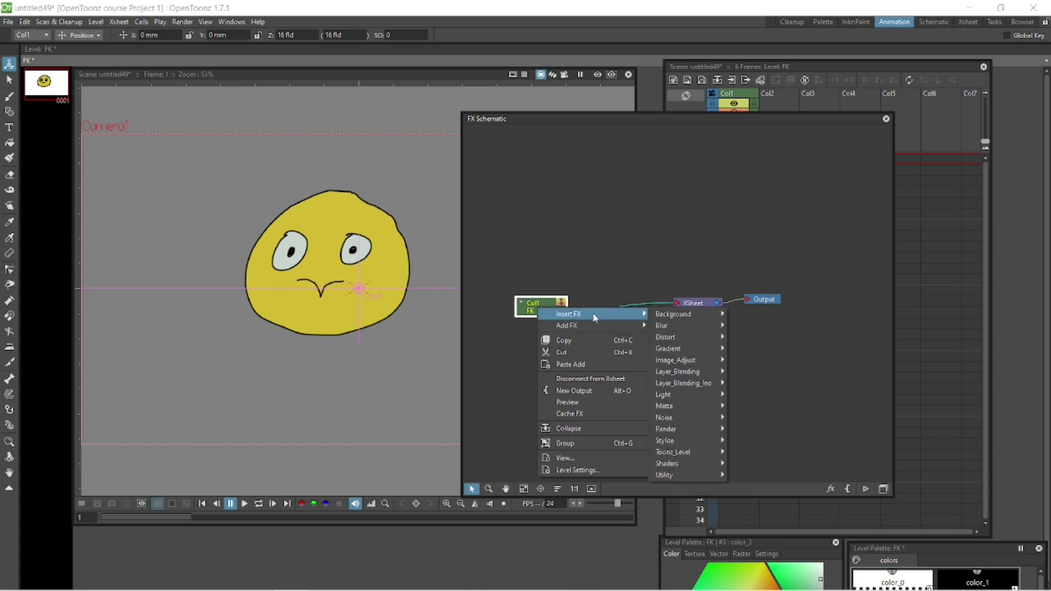
{"action": "mouse_move", "coordinate": [697, 410]}
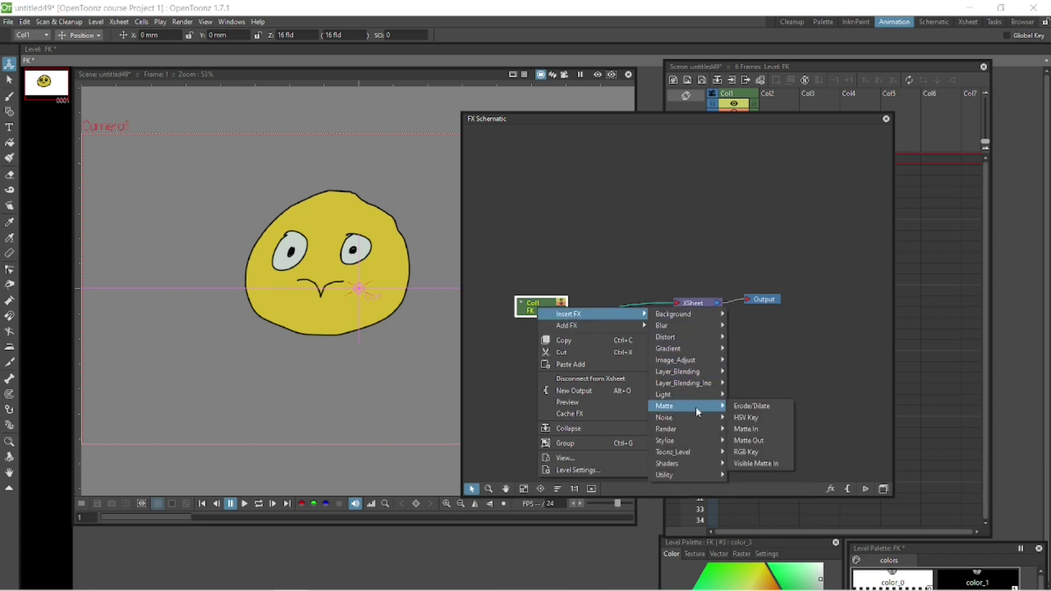
{"action": "left_click", "coordinate": [749, 429]}
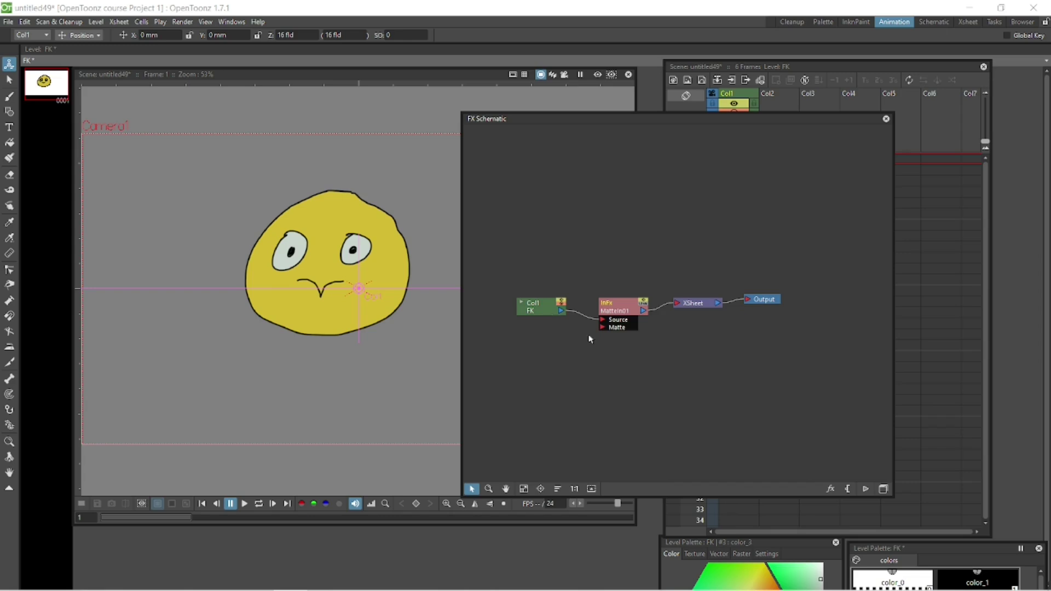
- Brush a crescent shadow outline under the head on Col2 frame 1, creating level FL
{"action": "left_click_drag", "start_coordinate": [541, 310], "coordinate": [514, 306]}
{"action": "left_click_drag", "start_coordinate": [562, 115], "coordinate": [744, 107]}
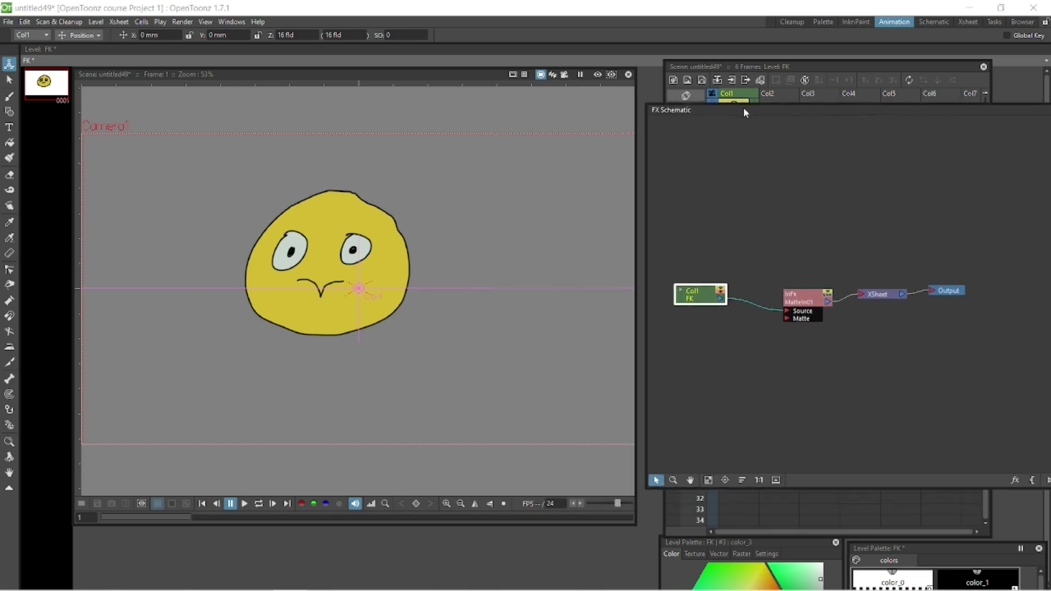
{"action": "key", "text": "b"}
{"action": "mouse_move", "coordinate": [424, 249]}
{"action": "left_mouse_down"}
{"action": "mouse_move", "coordinate": [253, 307]}
{"action": "mouse_move", "coordinate": [426, 248]}
{"action": "left_mouse_up"}
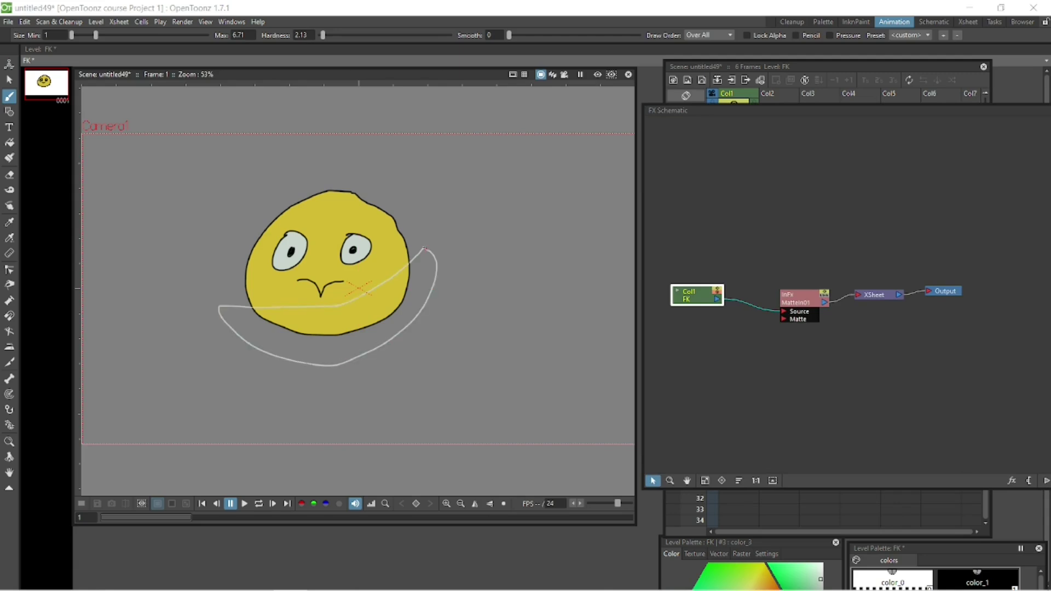
{"action": "mouse_move", "coordinate": [744, 110]}
{"action": "left_mouse_down"}
{"action": "mouse_move", "coordinate": [744, 291]}
{"action": "mouse_move", "coordinate": [712, 306]}
{"action": "left_mouse_up"}
{"action": "key", "text": "ctrl+z"}
{"action": "left_click", "coordinate": [774, 159]}
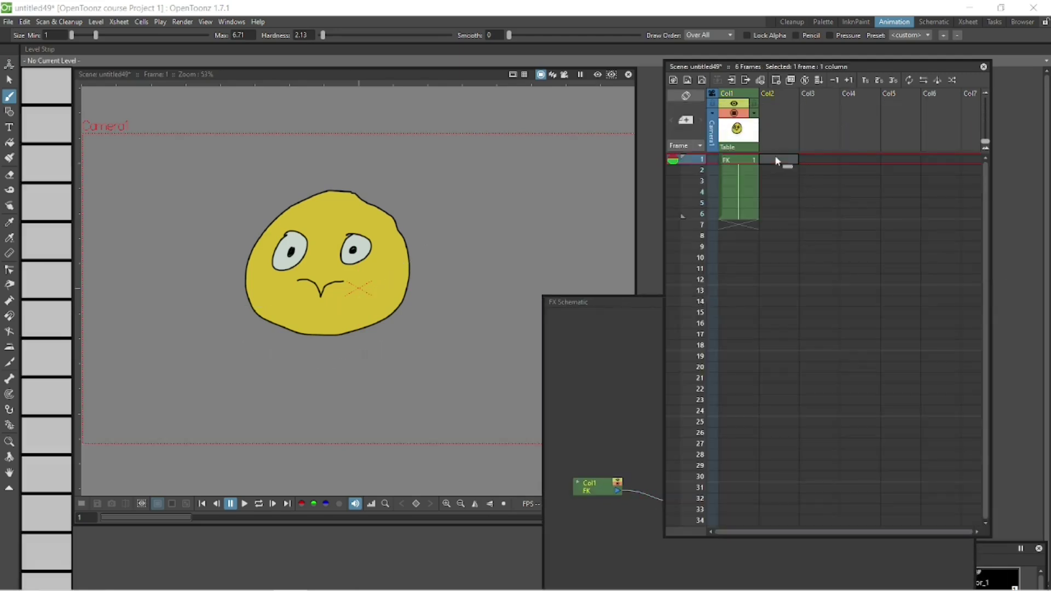
{"action": "mouse_move", "coordinate": [420, 260]}
{"action": "left_mouse_down"}
{"action": "mouse_move", "coordinate": [356, 302]}
{"action": "mouse_move", "coordinate": [266, 316]}
{"action": "mouse_move", "coordinate": [248, 308]}
{"action": "mouse_move", "coordinate": [354, 345]}
{"action": "mouse_move", "coordinate": [425, 262]}
{"action": "left_mouse_up"}
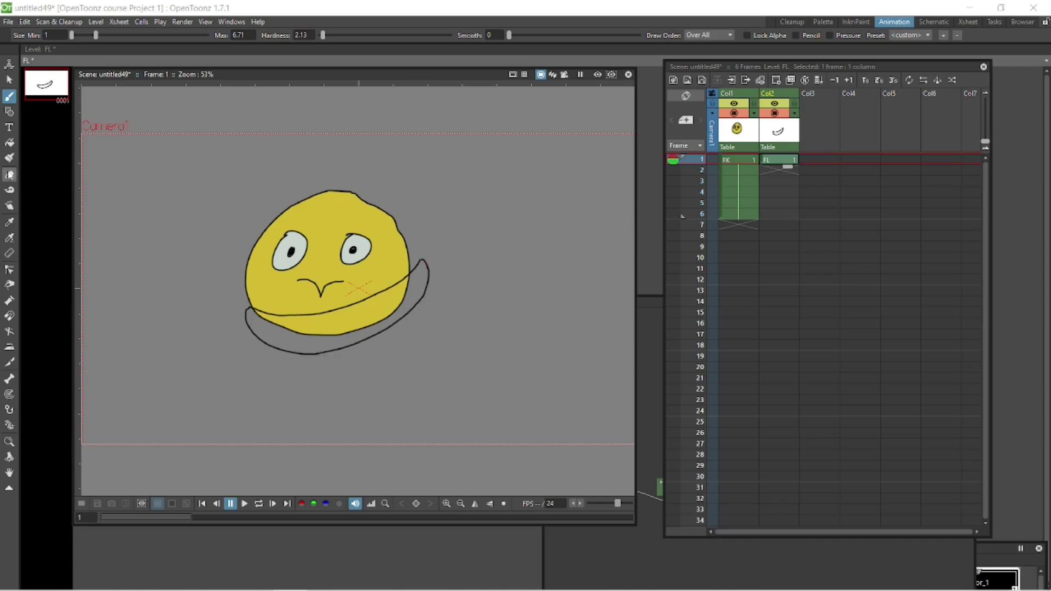
- Fill the shadow shape black and extend it through frames 1–6
{"action": "left_click", "coordinate": [10, 142]}
{"action": "left_click", "coordinate": [422, 278]}
{"action": "left_click", "coordinate": [644, 555]}
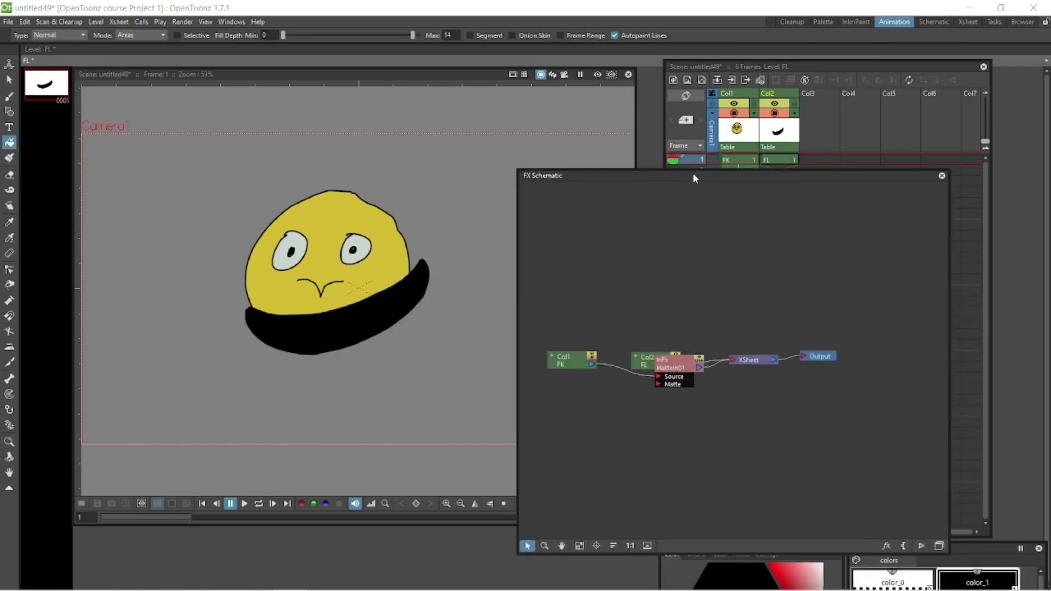
{"action": "left_click_drag", "start_coordinate": [788, 166], "coordinate": [770, 228]}
- Rename the two columns to Bird and Shadow
{"action": "left_click", "coordinate": [645, 254]}
{"action": "left_click_drag", "start_coordinate": [645, 254], "coordinate": [640, 232]}
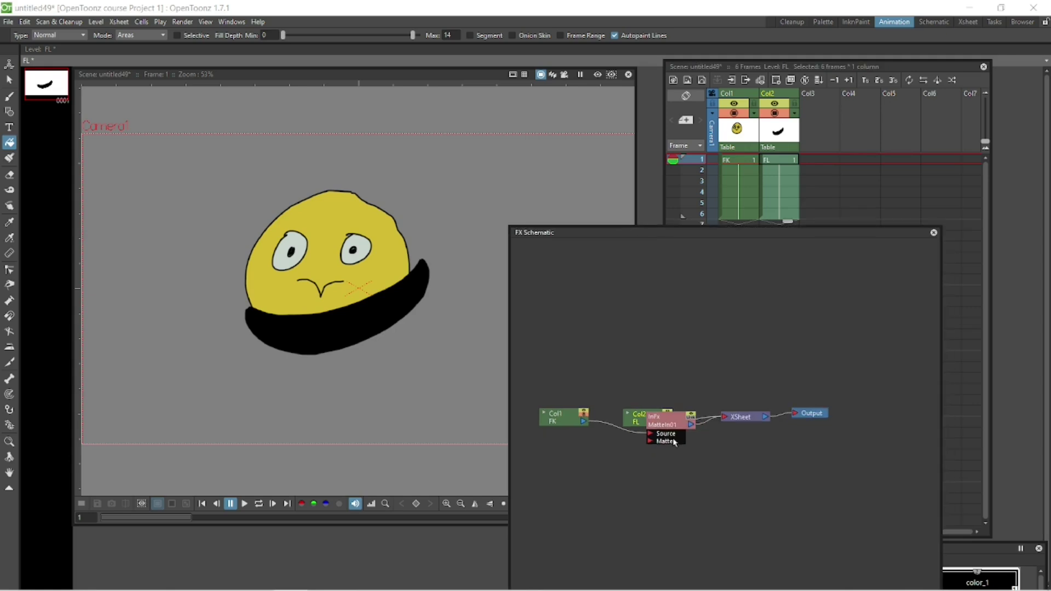
{"action": "key", "text": "a"}
{"action": "left_click_drag", "start_coordinate": [659, 424], "coordinate": [610, 355]}
{"action": "left_click", "coordinate": [729, 93]}
{"action": "double_click", "coordinate": [728, 94]}
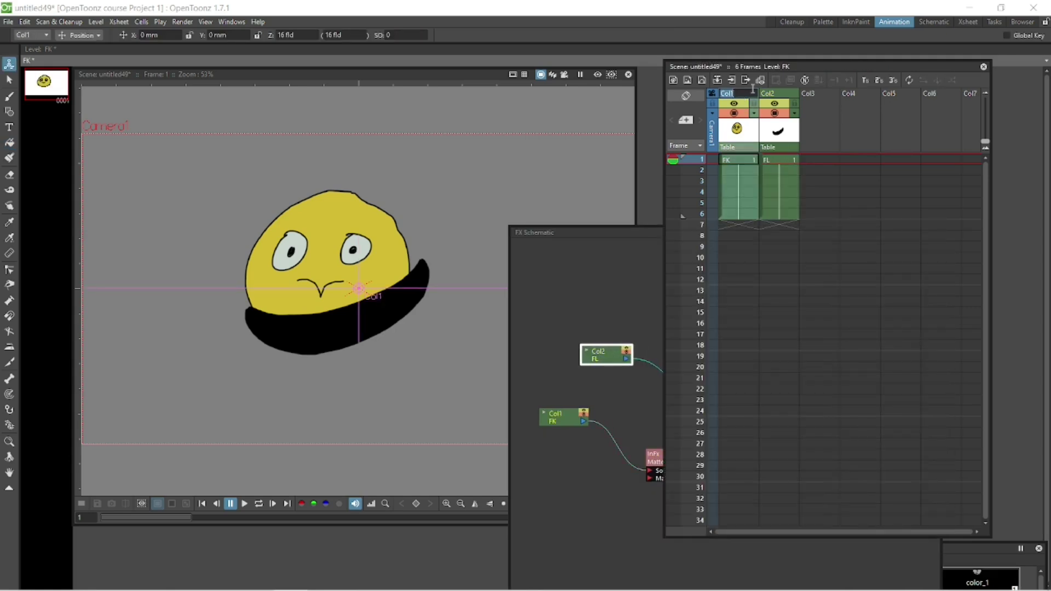
{"action": "type", "text": "Bird"}
{"action": "key", "text": "Return"}
{"action": "left_click", "coordinate": [778, 94]}
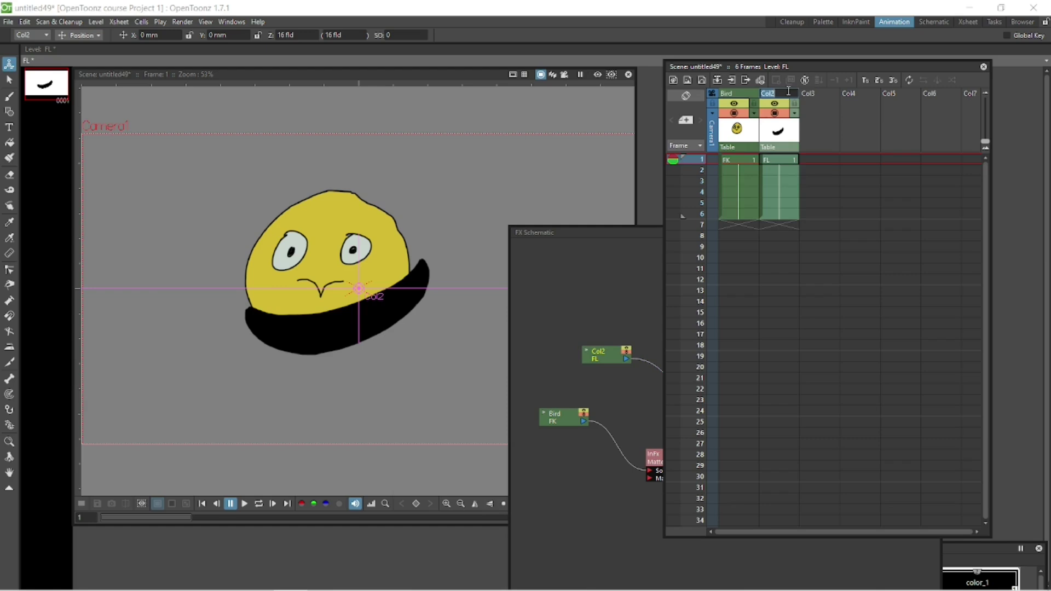
{"action": "type", "text": "Shadow"}
{"action": "key", "text": "Return"}
- Wire Shadow into Matte In's Source input and Bird into its Matte input
{"action": "left_click", "coordinate": [627, 234]}
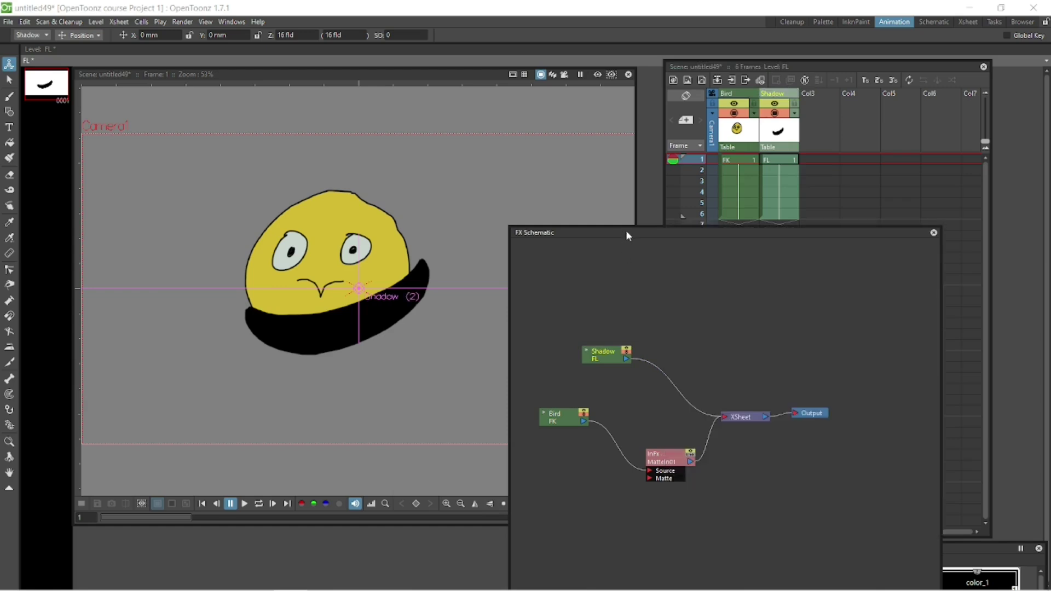
{"action": "left_click_drag", "start_coordinate": [628, 234], "coordinate": [604, 228]}
{"action": "left_click", "coordinate": [548, 345]}
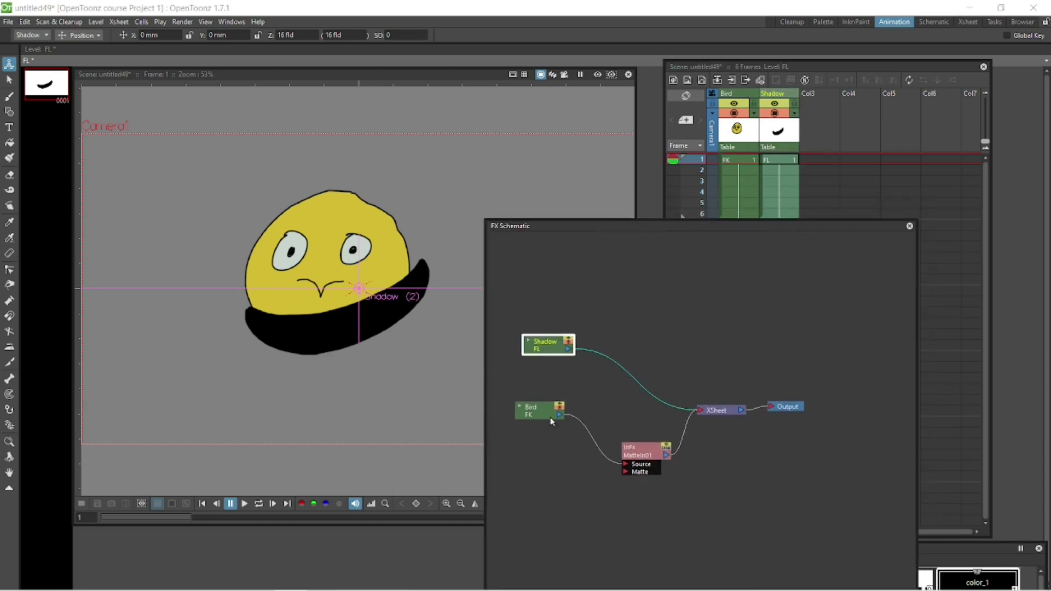
{"action": "left_click_drag", "start_coordinate": [551, 421], "coordinate": [565, 436]}
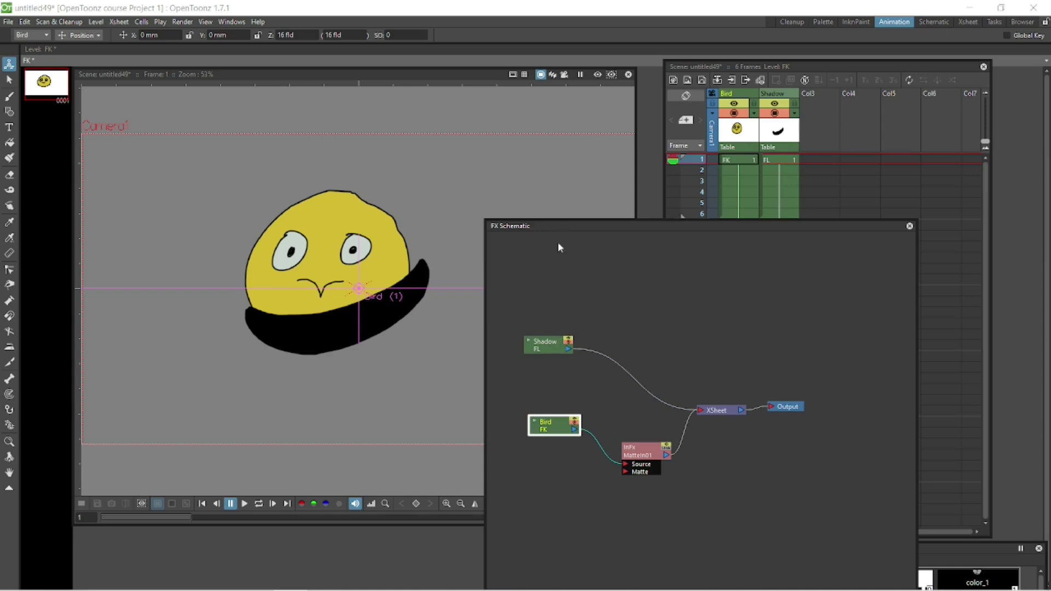
{"action": "left_click_drag", "start_coordinate": [558, 226], "coordinate": [718, 201]}
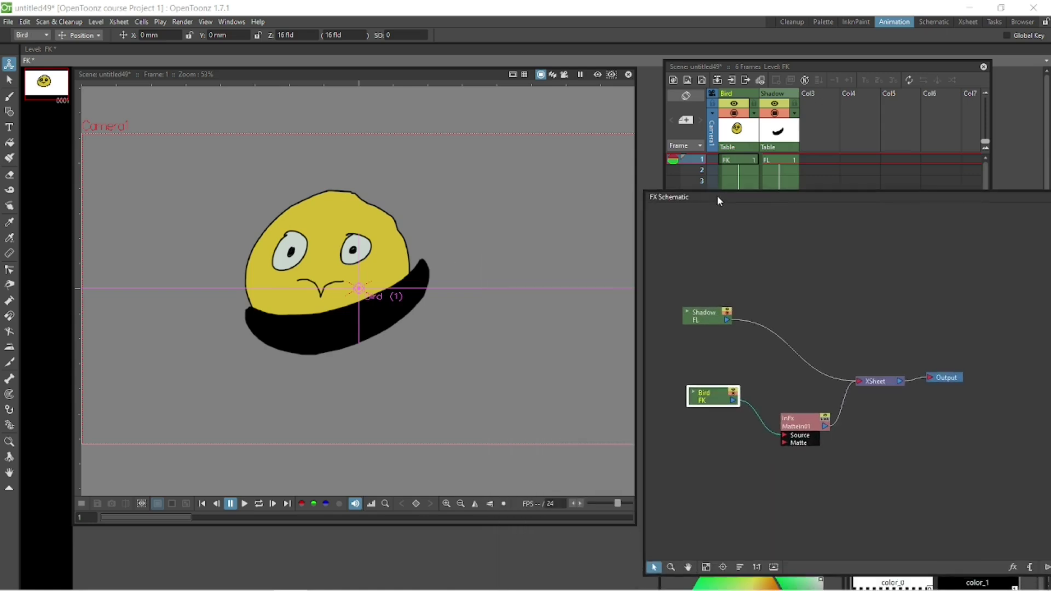
{"action": "left_click_drag", "start_coordinate": [712, 321], "coordinate": [692, 449]}
{"action": "left_click_drag", "start_coordinate": [714, 402], "coordinate": [783, 449]}
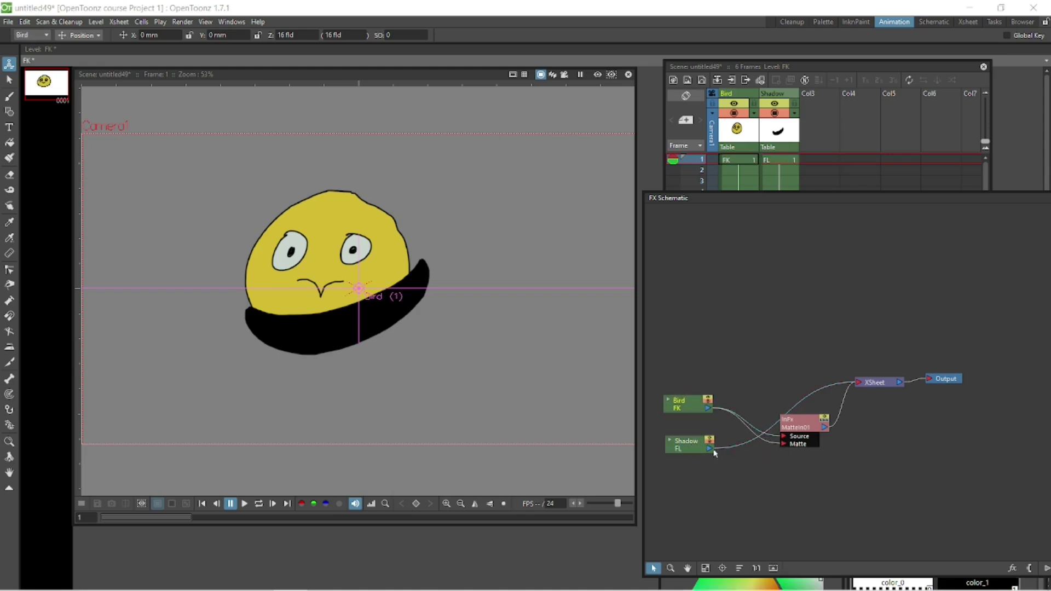
{"action": "left_click_drag", "start_coordinate": [712, 449], "coordinate": [783, 440]}
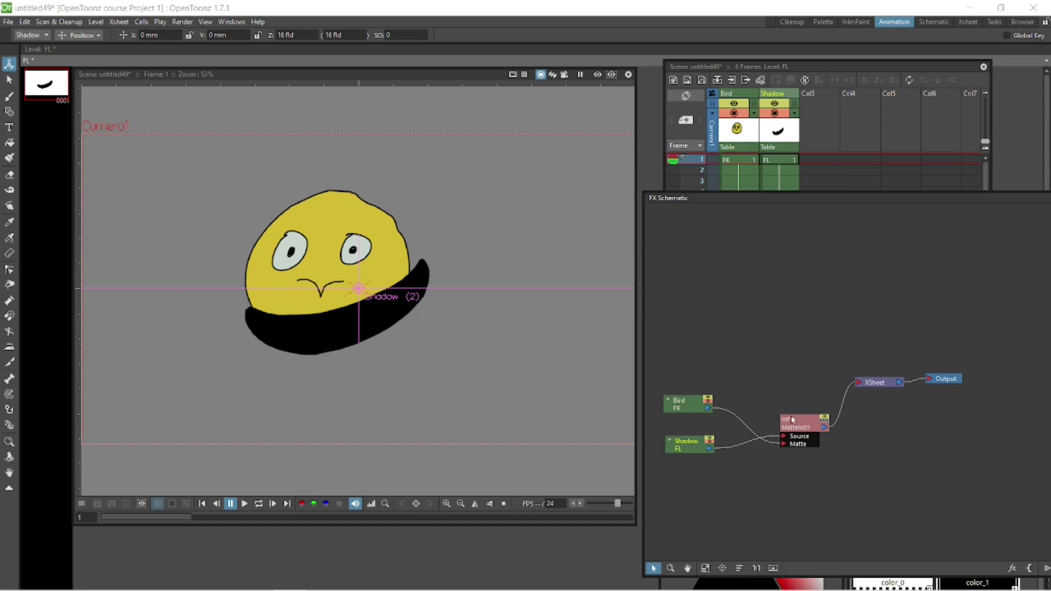
{"action": "left_click_drag", "start_coordinate": [689, 445], "coordinate": [714, 452]}
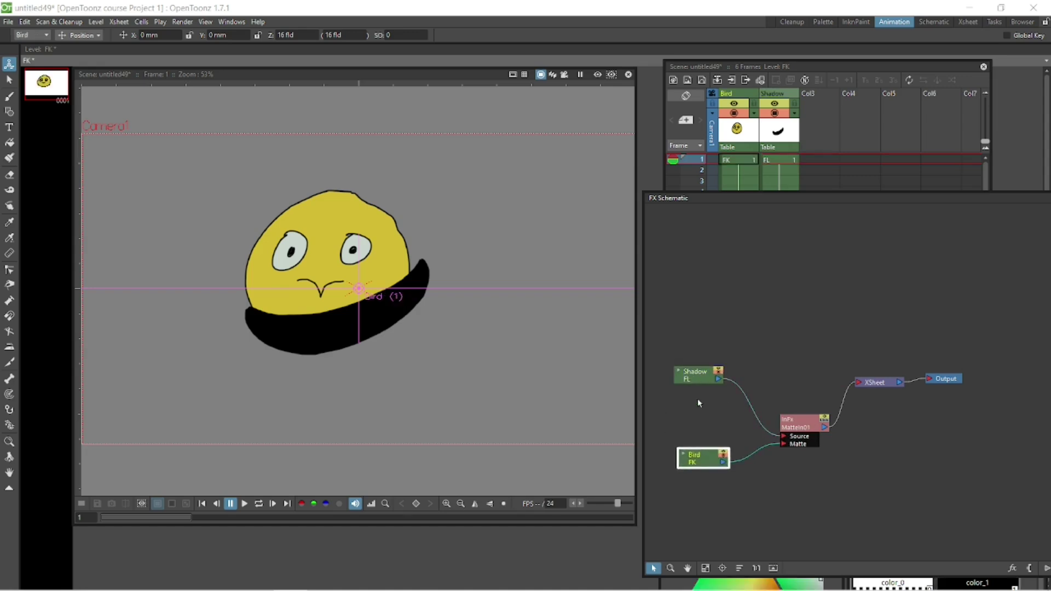
{"action": "left_click_drag", "start_coordinate": [699, 382], "coordinate": [703, 425]}
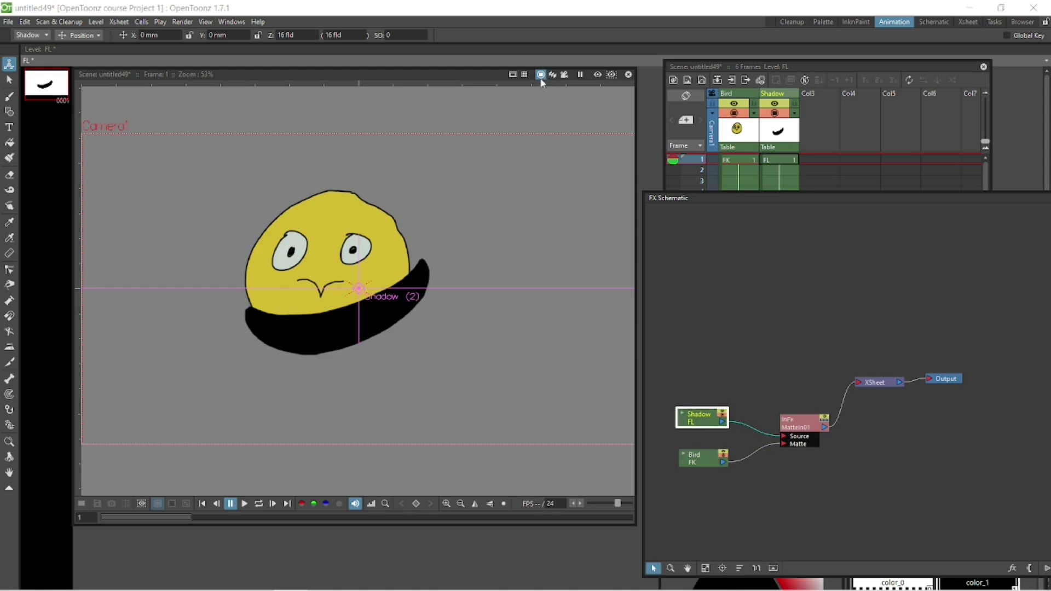
- Link Bird's output directly to the XSheet node and preview the shadow clipped inside the head
{"action": "left_click", "coordinate": [598, 75]}
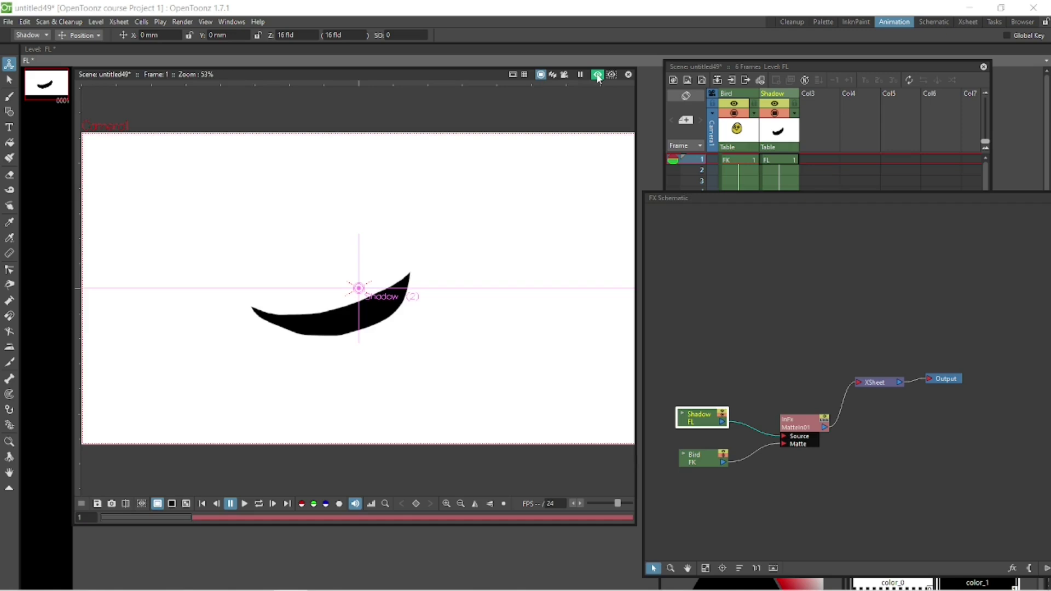
{"action": "left_click", "coordinate": [598, 76]}
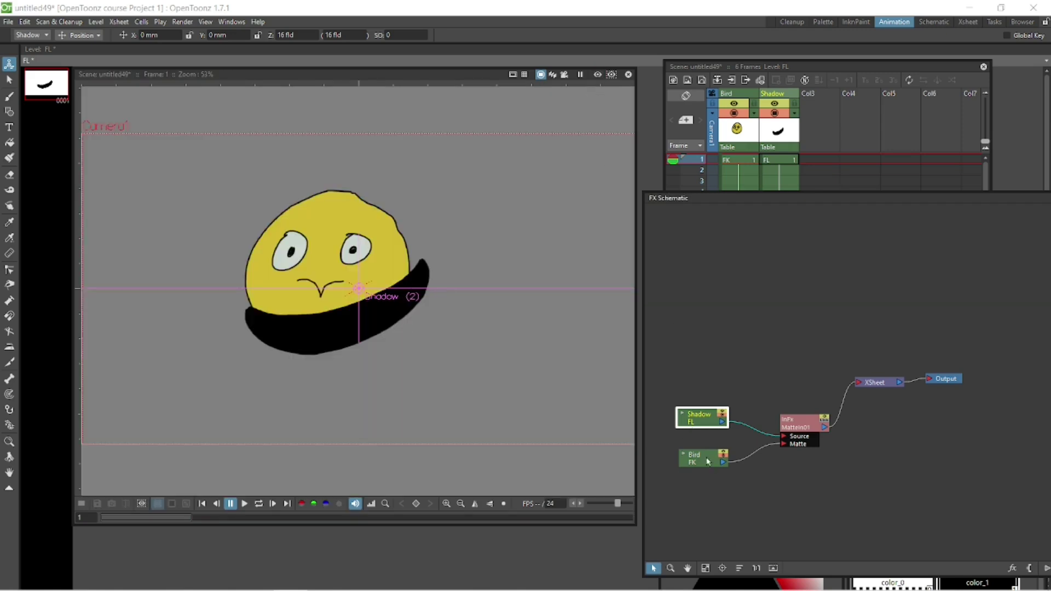
{"action": "left_click_drag", "start_coordinate": [723, 463], "coordinate": [853, 384]}
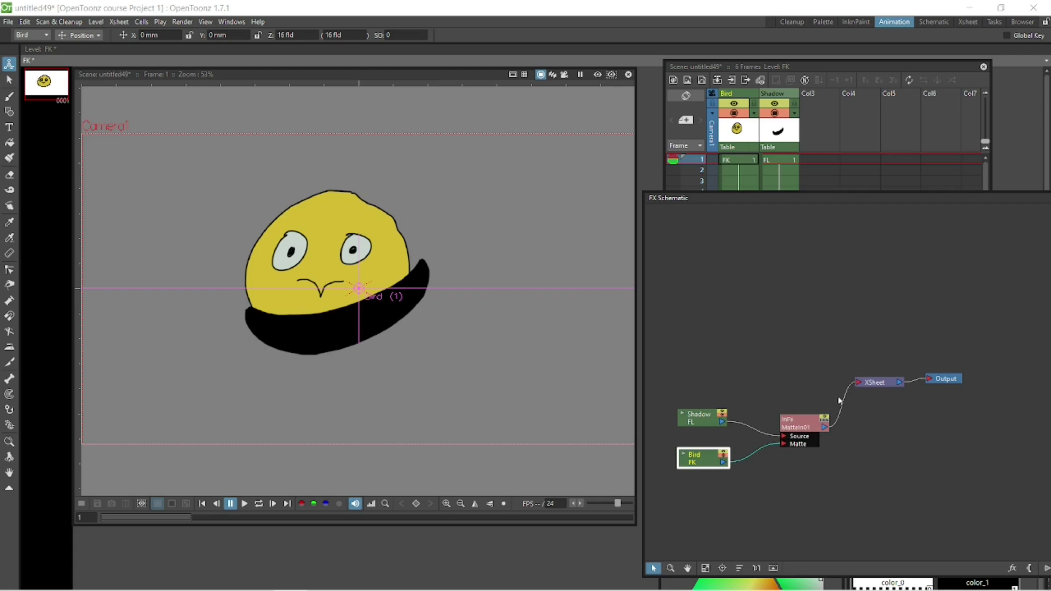
{"action": "left_click_drag", "start_coordinate": [707, 463], "coordinate": [865, 384]}
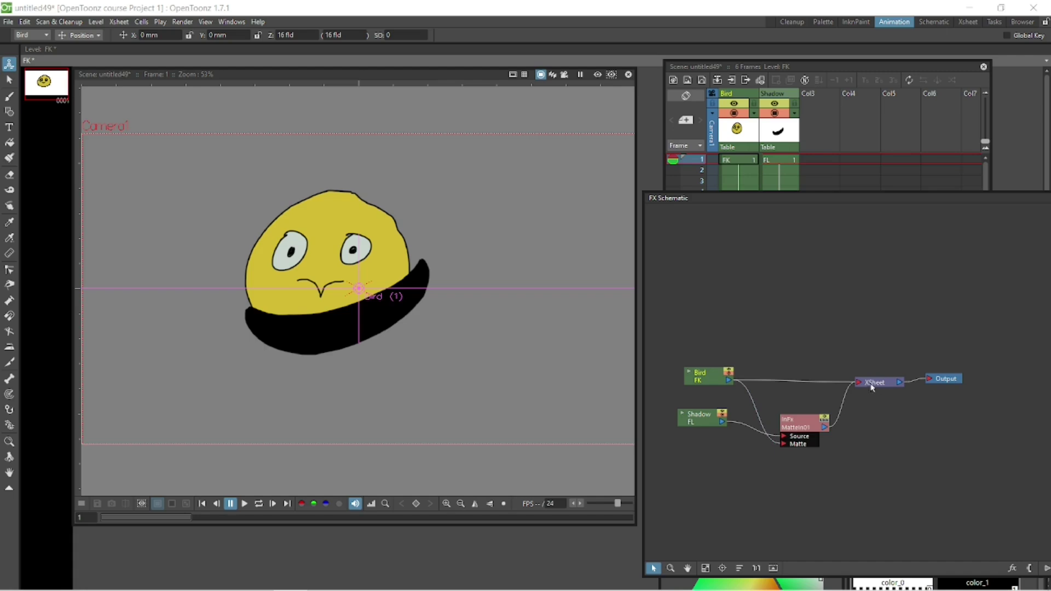
{"action": "left_click", "coordinate": [599, 75]}
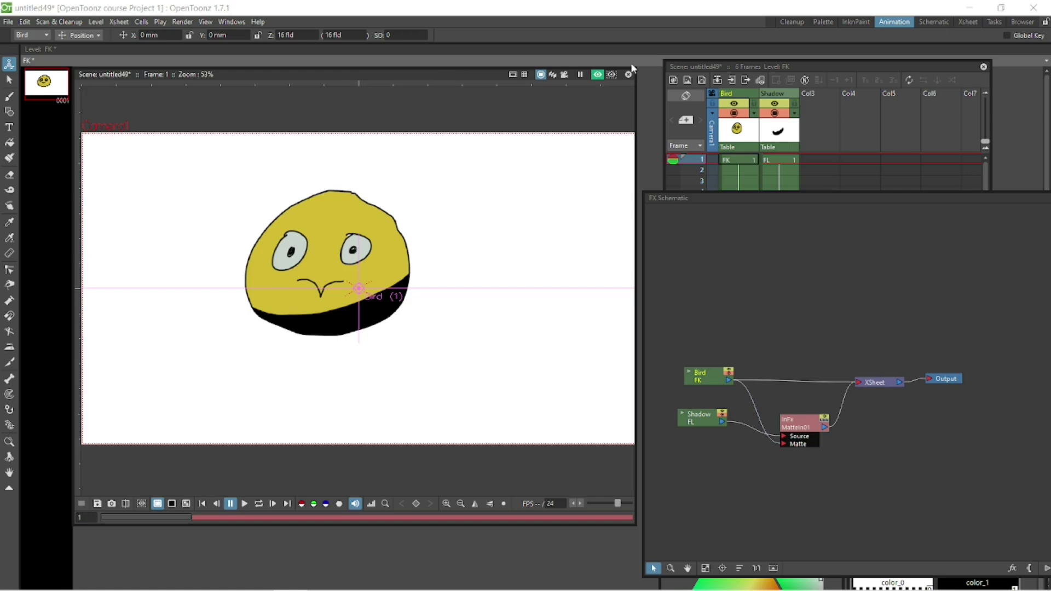
{"action": "left_click", "coordinate": [15, 80]}
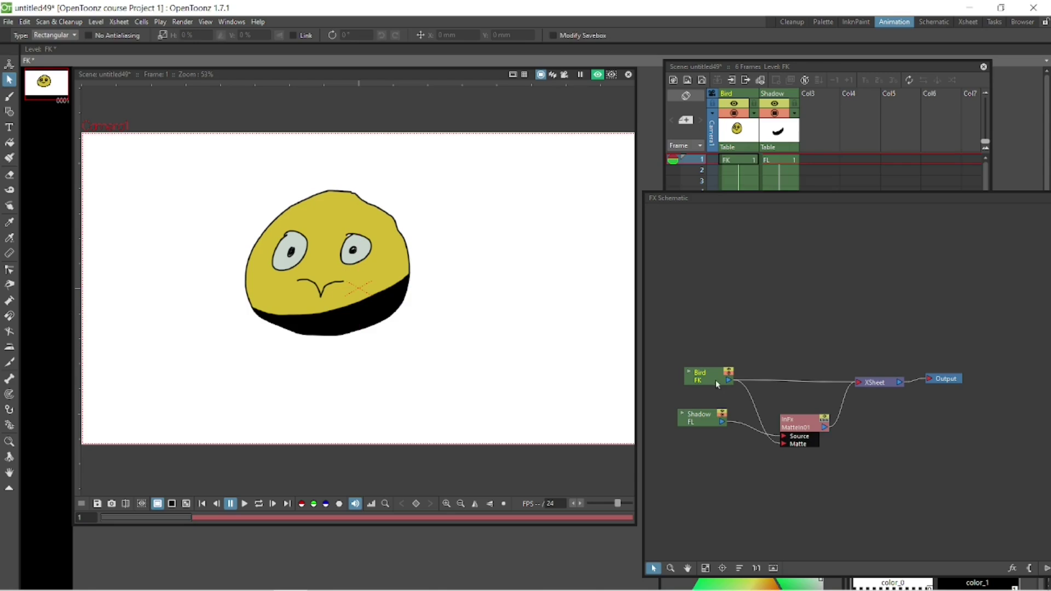
- Pan the FX Schematic node graph up and right to centre Bird, Shadow, MatteIn and Output
{"action": "key", "text": "a"}
{"action": "left_click_drag", "start_coordinate": [698, 422], "coordinate": [684, 459]}
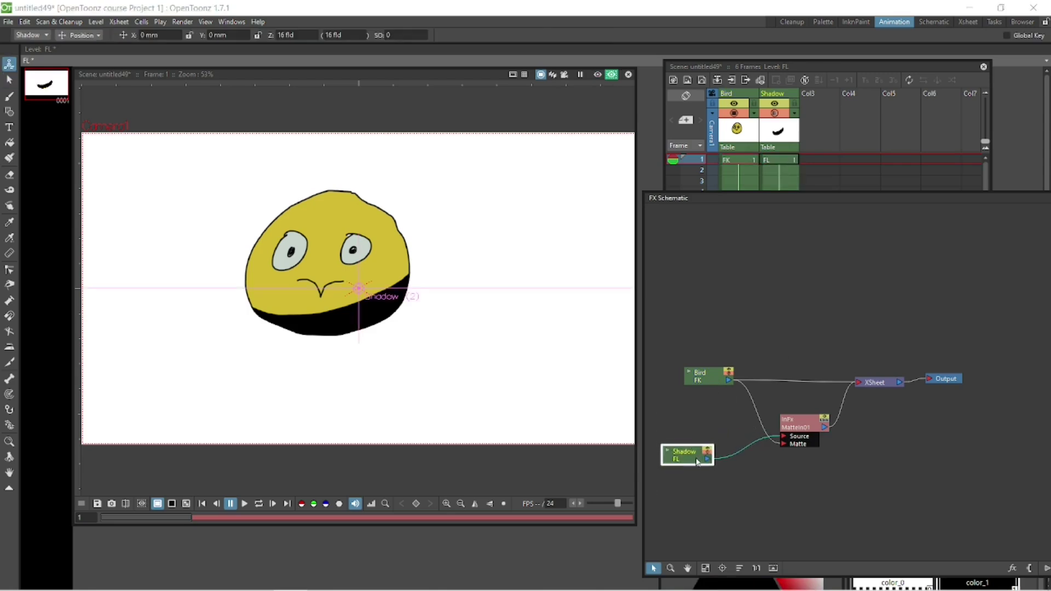
{"action": "left_click_drag", "start_coordinate": [841, 198], "coordinate": [680, 196]}
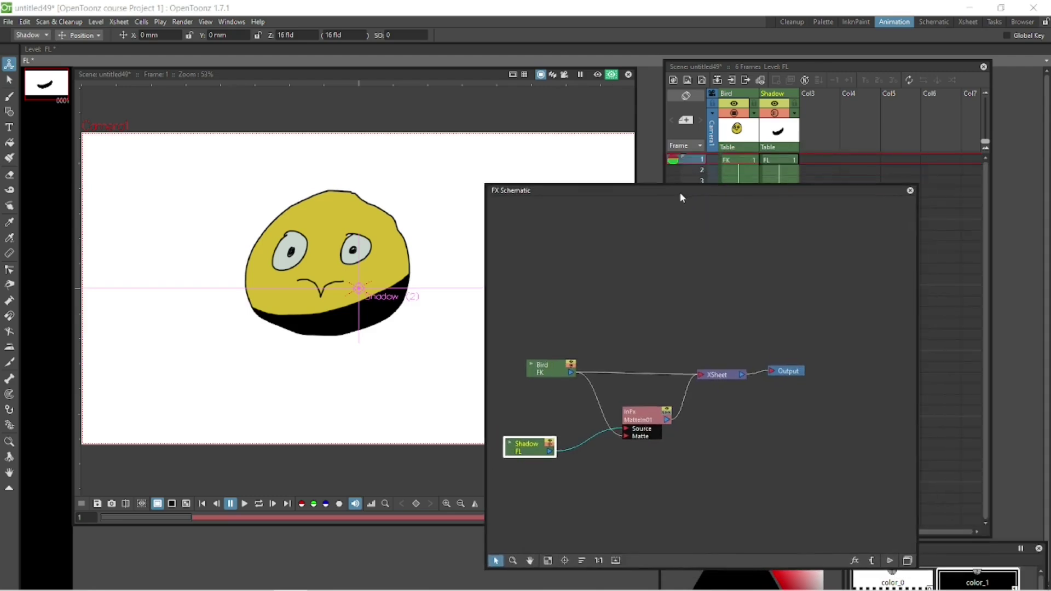
{"action": "left_click", "coordinate": [529, 559]}
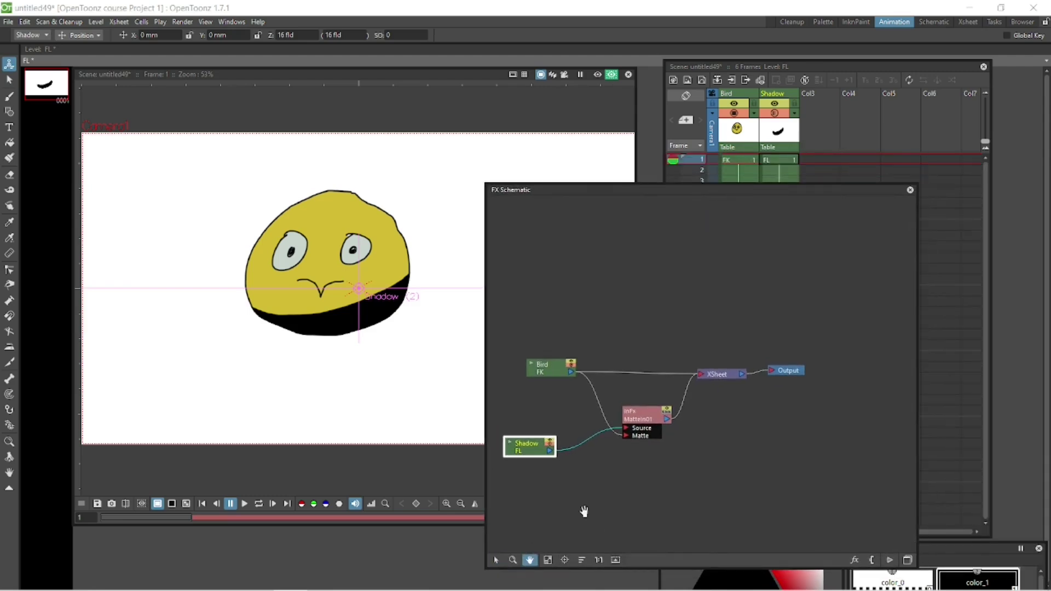
{"action": "left_click_drag", "start_coordinate": [693, 455], "coordinate": [744, 403]}
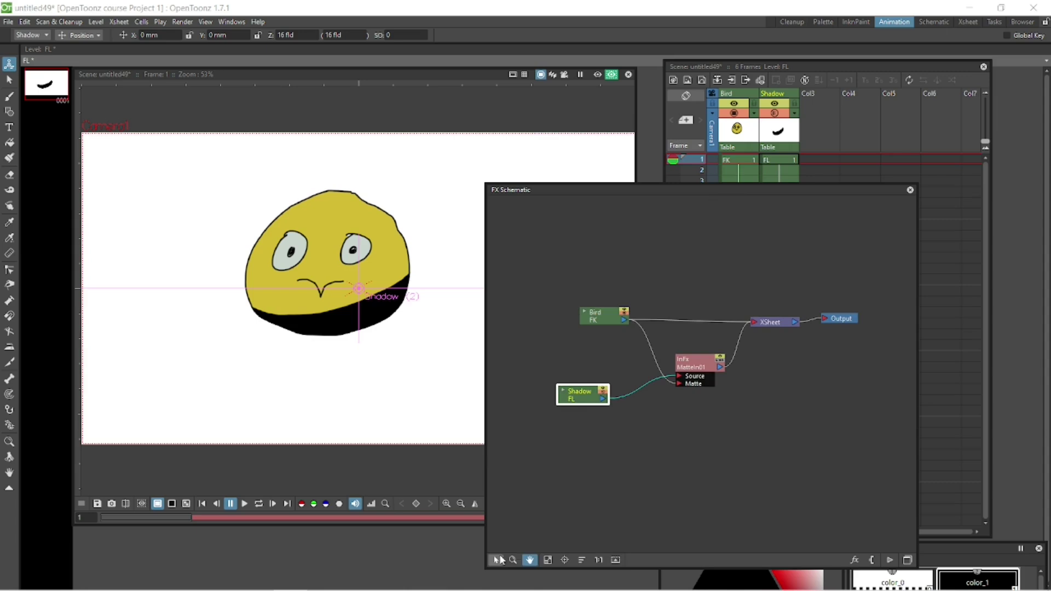
{"action": "left_click", "coordinate": [499, 559]}
- Insert a Layer_Blending > Transparency effect after Shadow and place it beside the Shadow node
{"action": "right_click", "coordinate": [585, 401]}
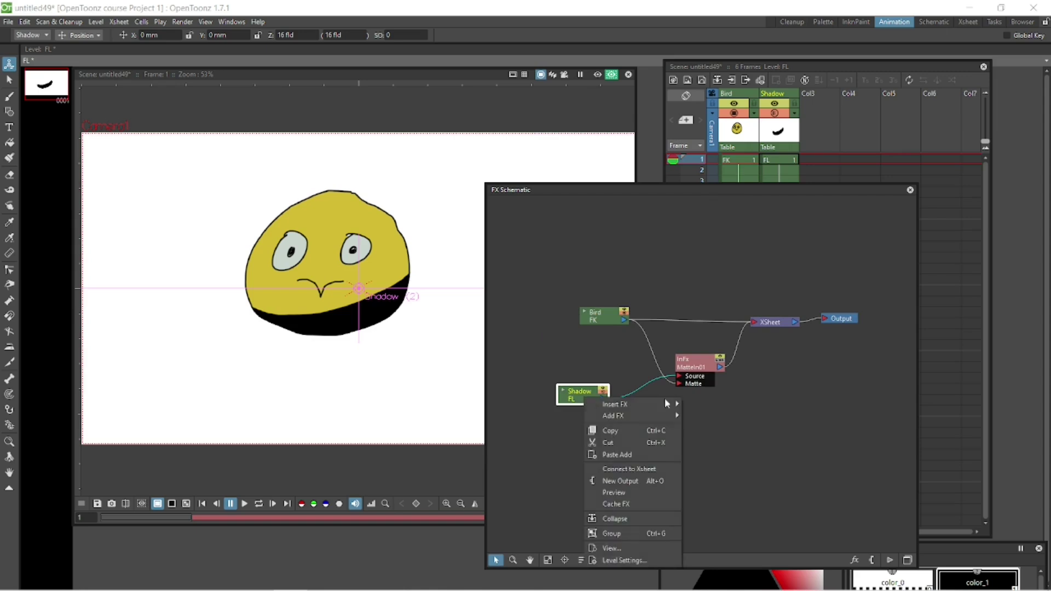
{"action": "mouse_move", "coordinate": [646, 405]}
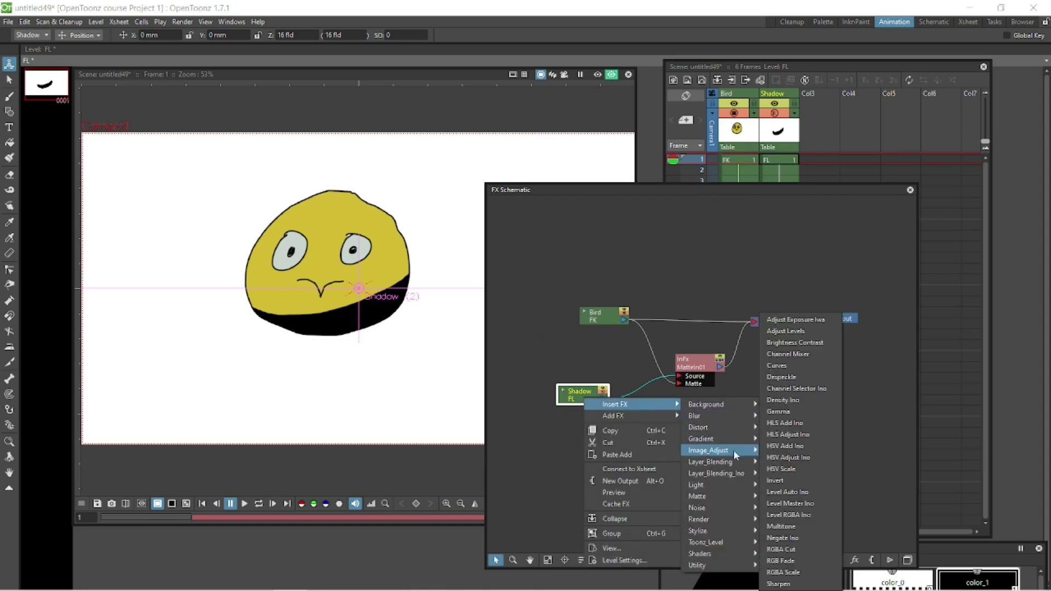
{"action": "mouse_move", "coordinate": [746, 463]}
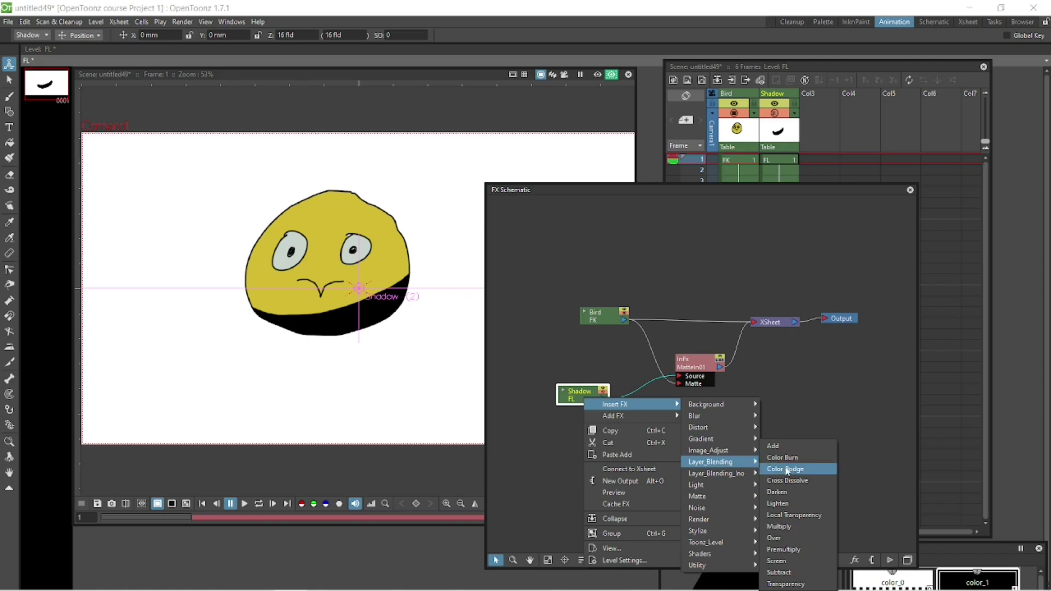
{"action": "left_click", "coordinate": [791, 585]}
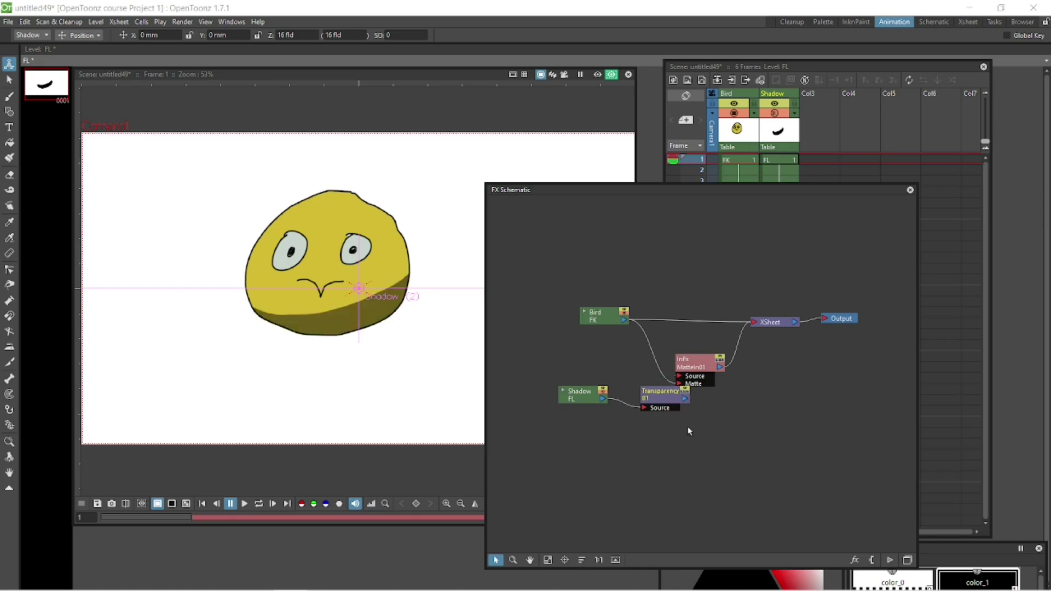
{"action": "left_click_drag", "start_coordinate": [666, 402], "coordinate": [637, 443]}
{"action": "left_click_drag", "start_coordinate": [580, 393], "coordinate": [539, 399]}
{"action": "left_click_drag", "start_coordinate": [634, 432], "coordinate": [618, 405]}
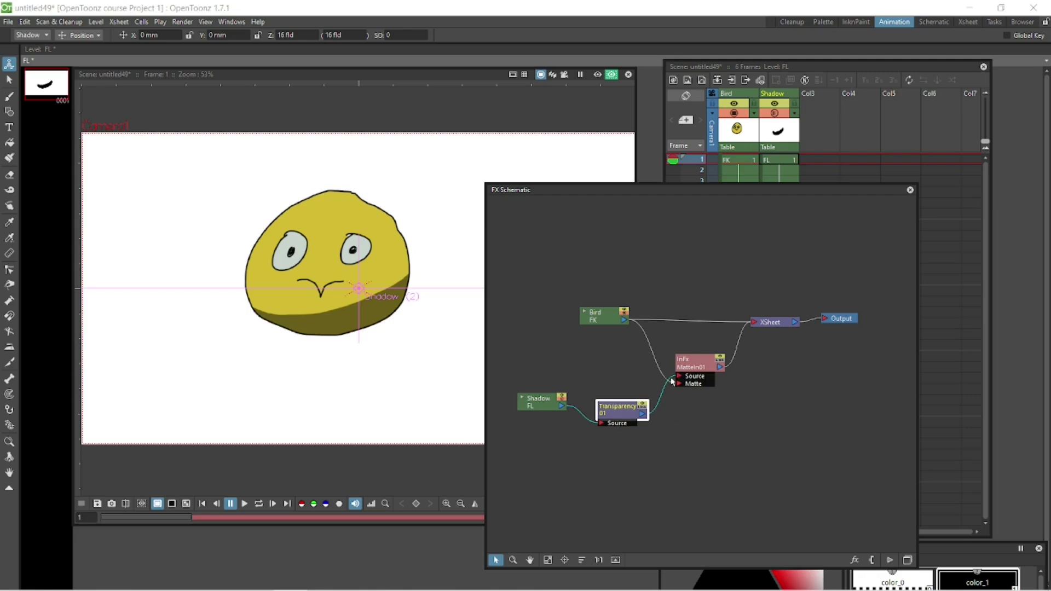
- Try a Transparency01 Intensity of 25 and check the shadow in the viewer
{"action": "double_click", "coordinate": [623, 411]}
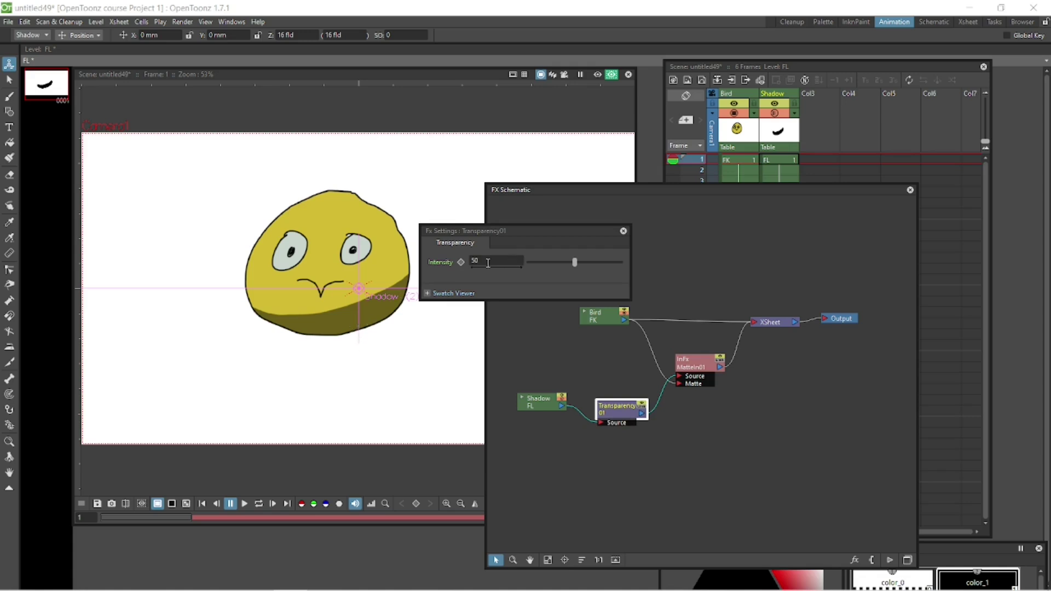
{"action": "left_click", "coordinate": [543, 230]}
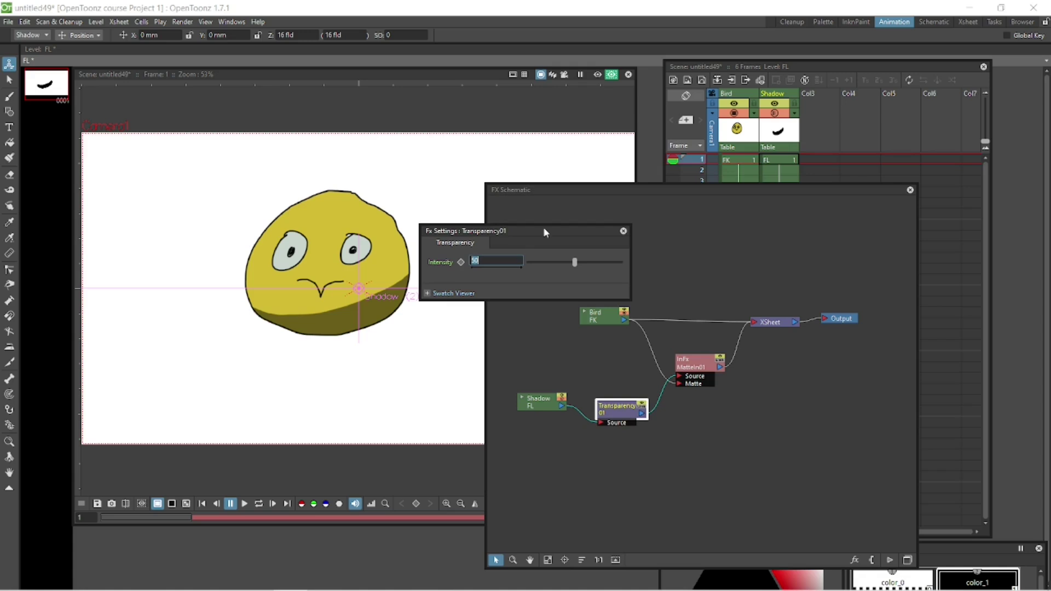
{"action": "type", "text": "25"}
{"action": "key", "text": "Return"}
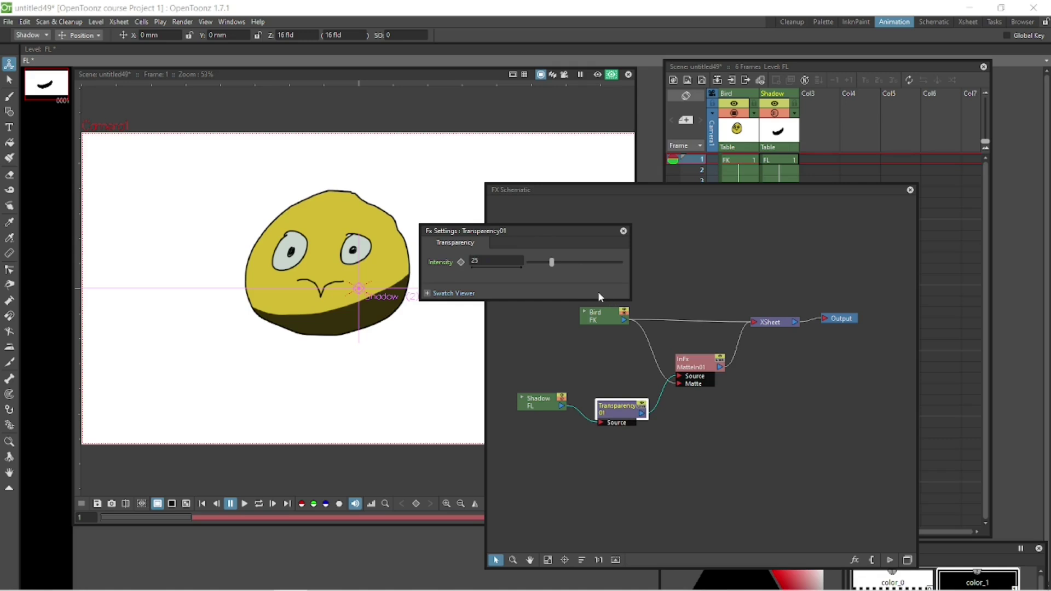
{"action": "left_click", "coordinate": [580, 159]}
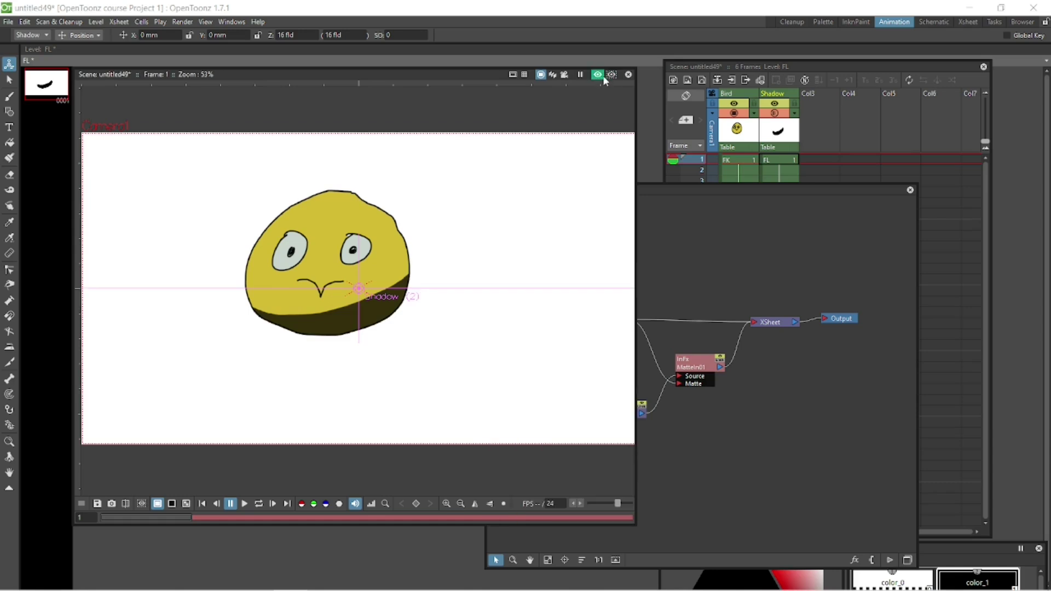
- Set Transparency01's Intensity to 75 and close its settings window
{"action": "left_click", "coordinate": [618, 414]}
{"action": "double_click", "coordinate": [618, 413]}
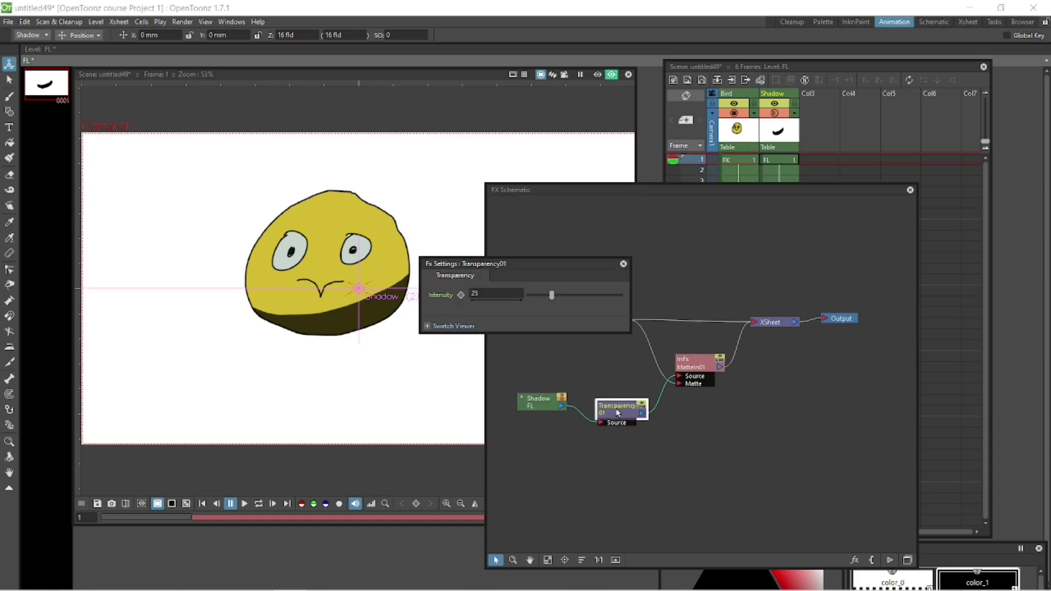
{"action": "left_click", "coordinate": [502, 291]}
{"action": "type", "text": "75"}
{"action": "key", "text": "Return"}
{"action": "left_click", "coordinate": [563, 253]}
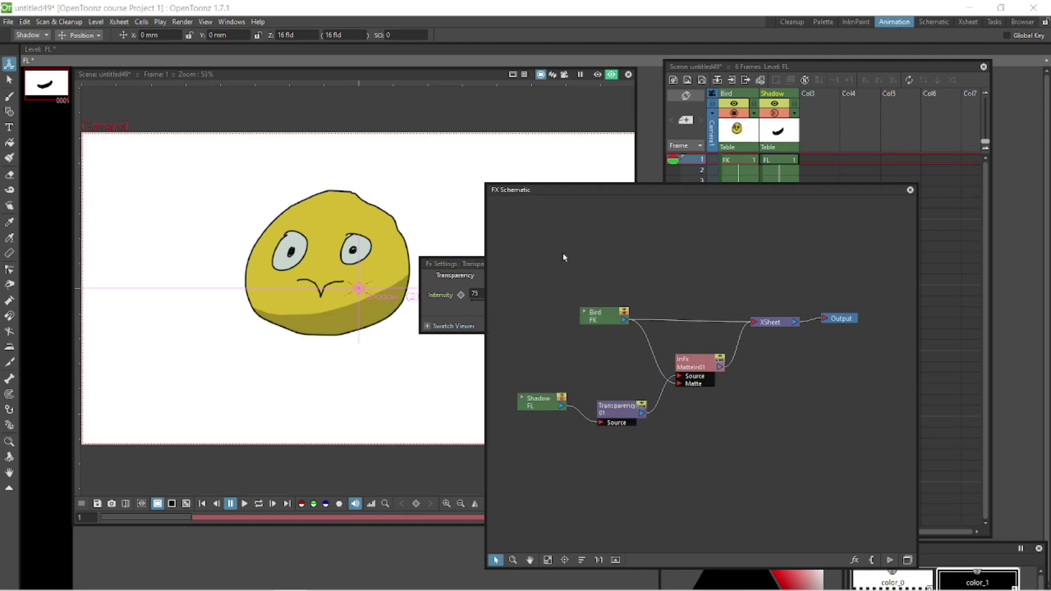
{"action": "left_click", "coordinate": [472, 261]}
{"action": "left_click", "coordinate": [623, 263]}
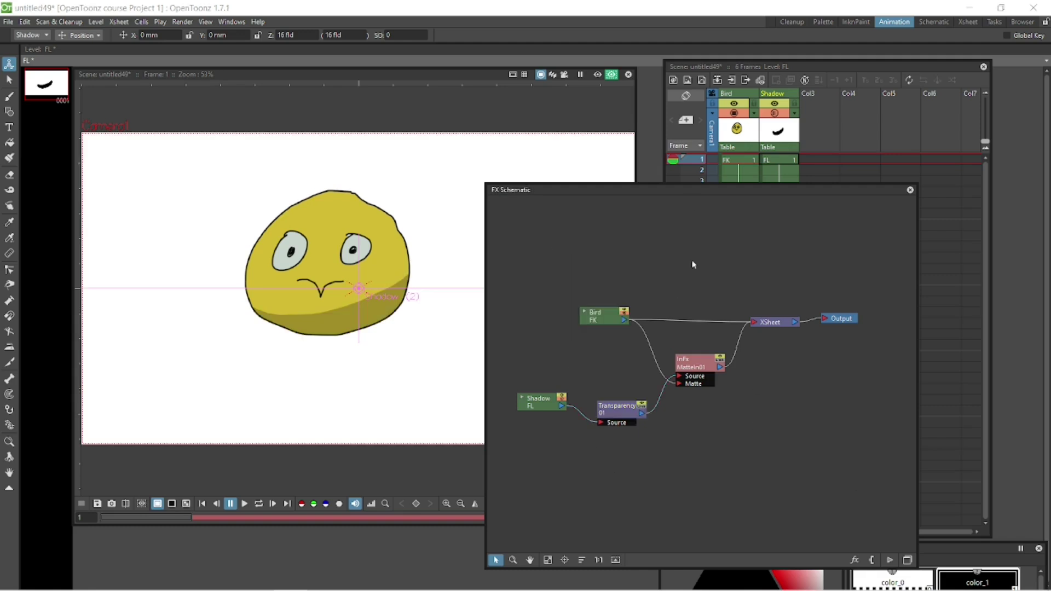
{"action": "mouse_move", "coordinate": [673, 191]}
{"action": "left_mouse_down"}
{"action": "mouse_move", "coordinate": [697, 186]}
{"action": "mouse_move", "coordinate": [674, 191]}
{"action": "left_mouse_up"}
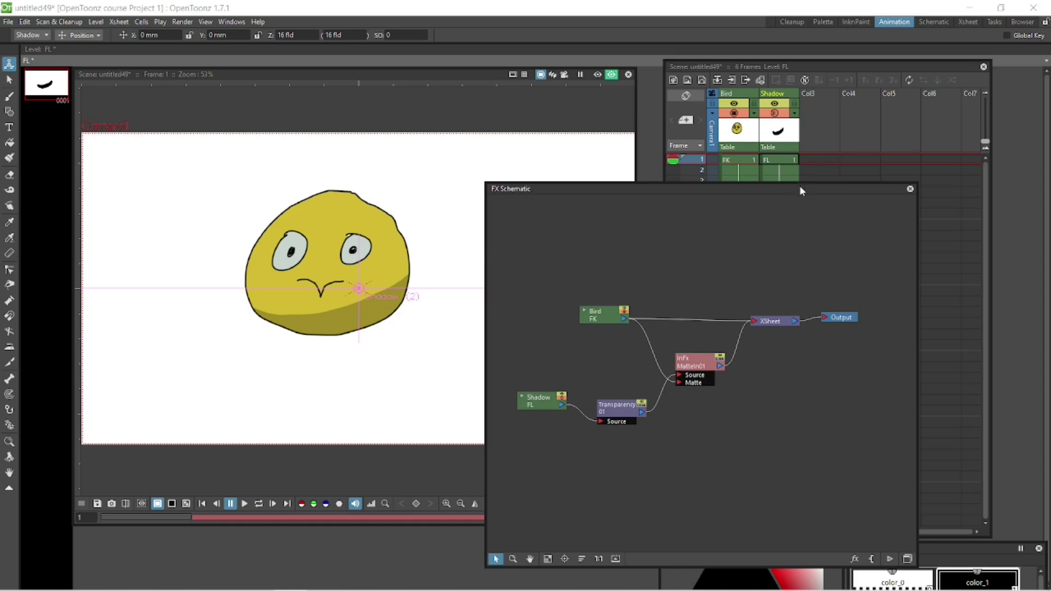
- On Col3 frame 1, brush a closed beret outline over the chick's head and fill it black
{"action": "left_click_drag", "start_coordinate": [802, 187], "coordinate": [800, 386]}
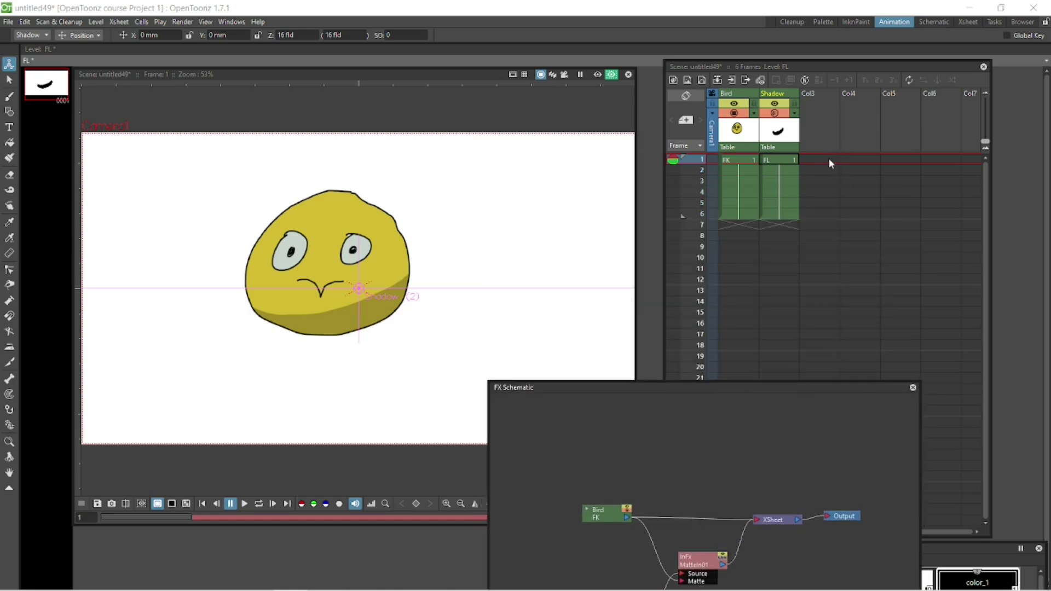
{"action": "left_click", "coordinate": [829, 161]}
{"action": "key", "text": "b"}
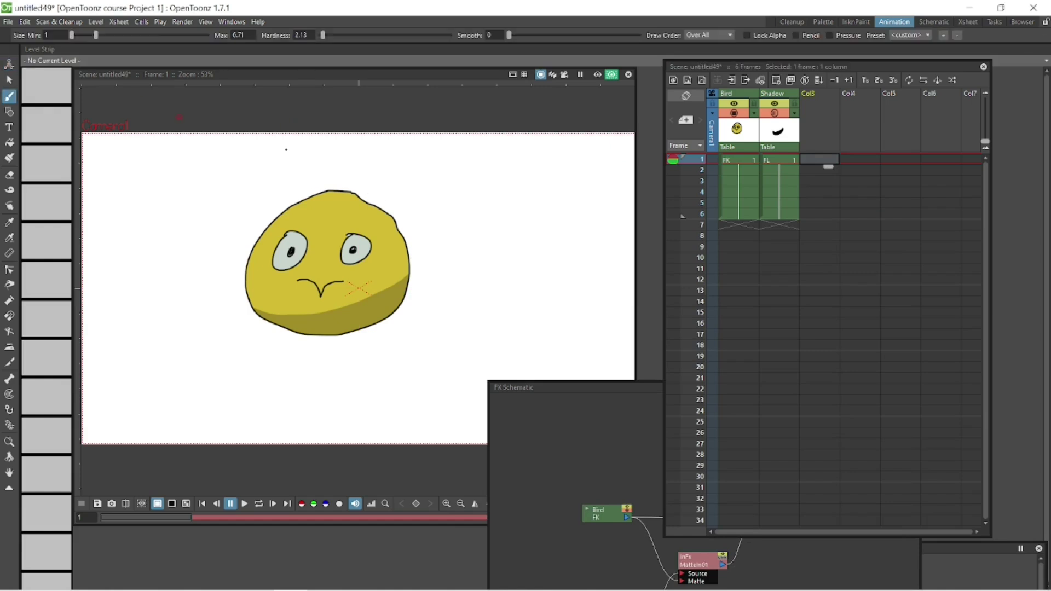
{"action": "left_click_drag", "start_coordinate": [383, 203], "coordinate": [387, 201]}
{"action": "left_click_drag", "start_coordinate": [295, 221], "coordinate": [376, 204]}
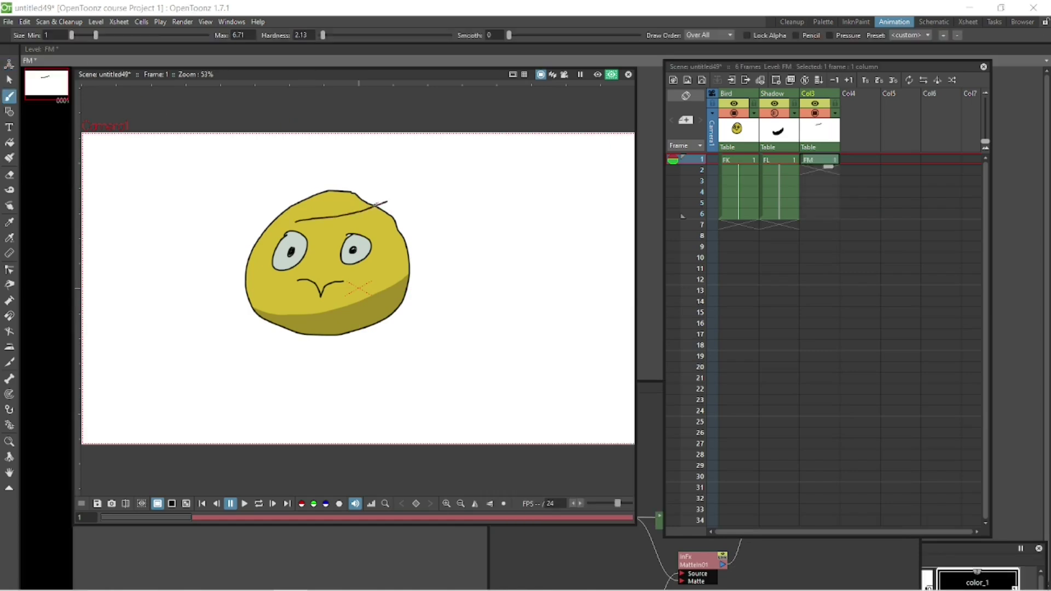
{"action": "left_click_drag", "start_coordinate": [295, 221], "coordinate": [389, 201]}
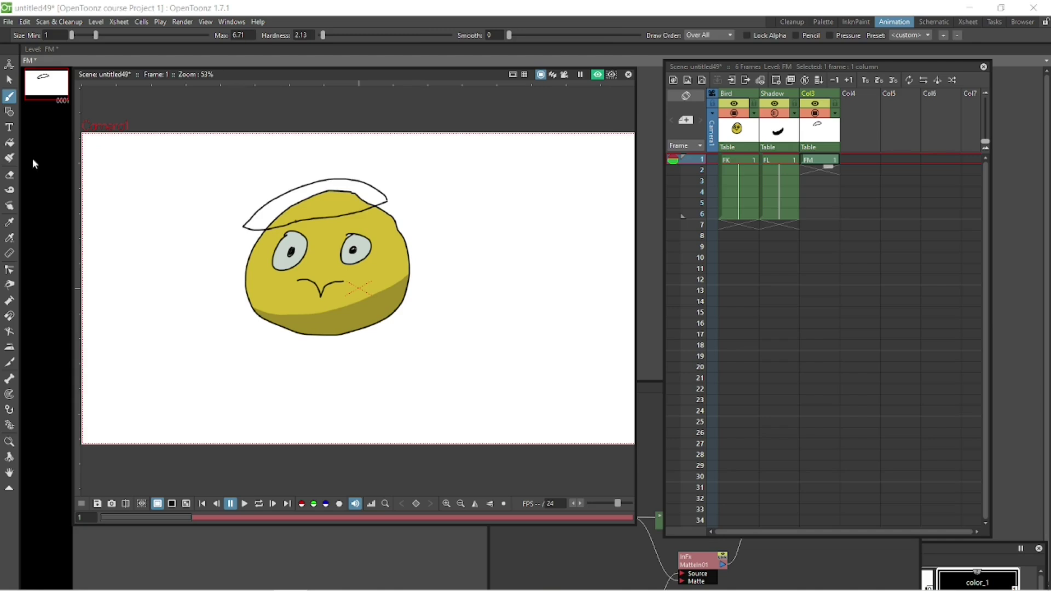
{"action": "left_click", "coordinate": [9, 142]}
{"action": "left_click", "coordinate": [376, 191]}
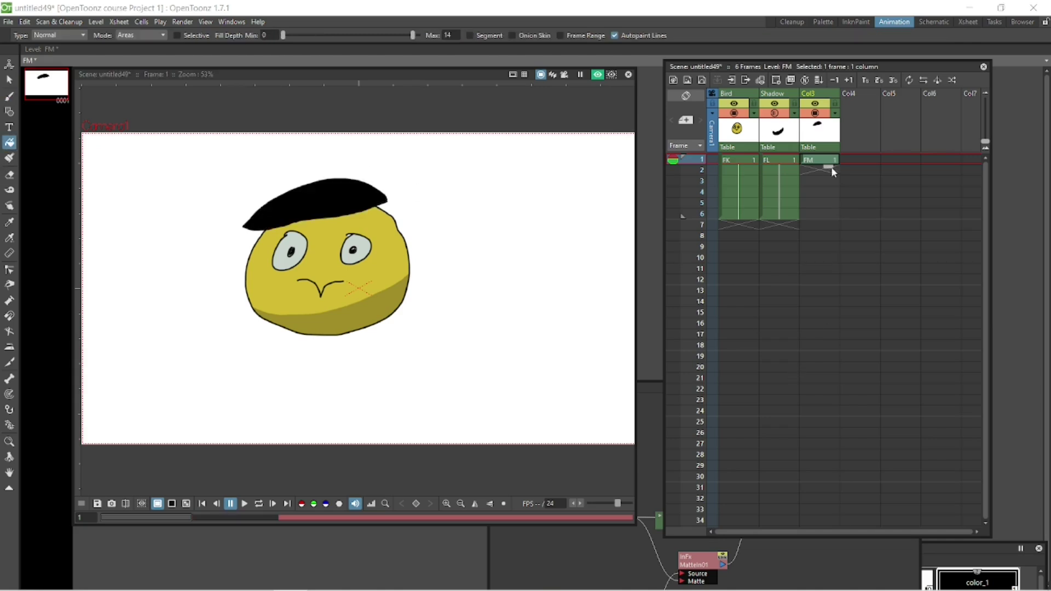
{"action": "left_click_drag", "start_coordinate": [575, 544], "coordinate": [659, 179]}
- Rearrange the Bird and Col3 nodes and rename column Col3 to 'Light'
{"action": "left_click_drag", "start_coordinate": [648, 309], "coordinate": [581, 320]}
{"action": "left_click_drag", "start_coordinate": [703, 315], "coordinate": [597, 255]}
{"action": "key", "text": "a"}
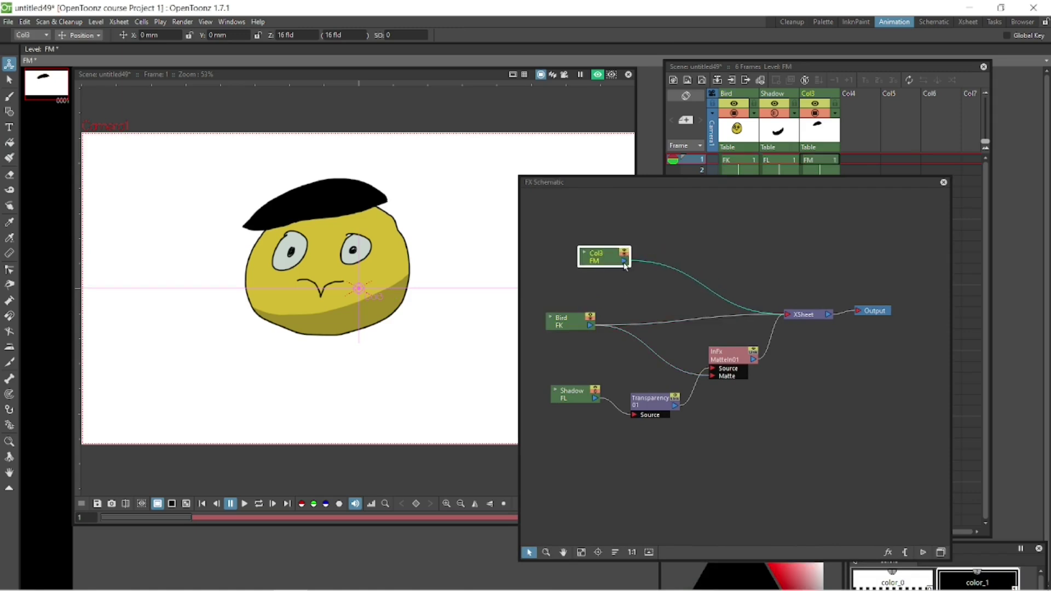
{"action": "double_click", "coordinate": [815, 93]}
{"action": "type", "text": "Light"}
{"action": "key", "text": "Return"}
- Insert a Matte In effect after the Light node and connect Bird to its Matte port
{"action": "left_click", "coordinate": [623, 183]}
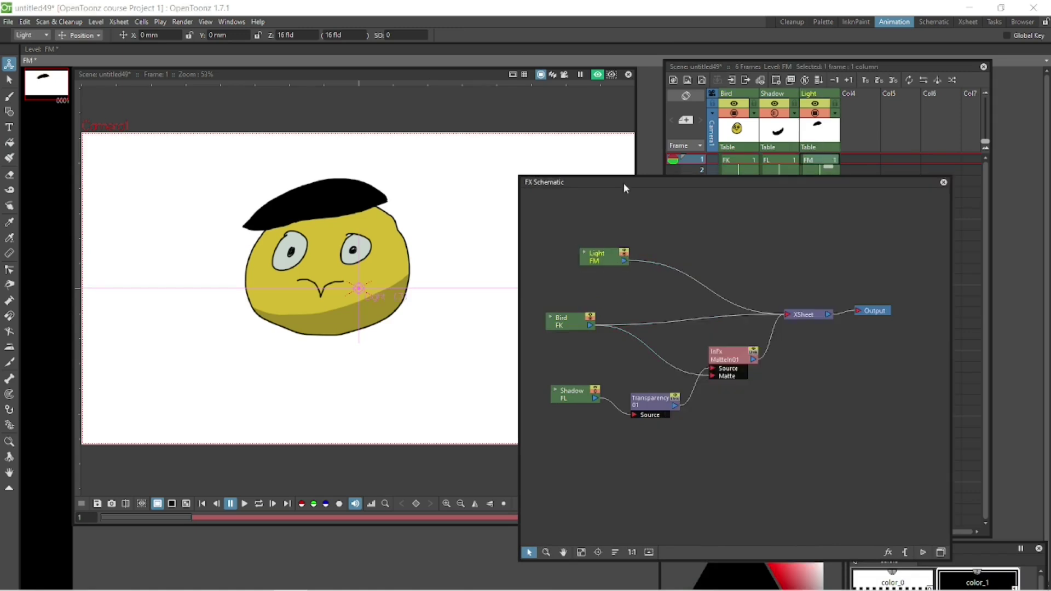
{"action": "left_click_drag", "start_coordinate": [623, 182], "coordinate": [585, 183]}
{"action": "left_click_drag", "start_coordinate": [588, 252], "coordinate": [569, 251]}
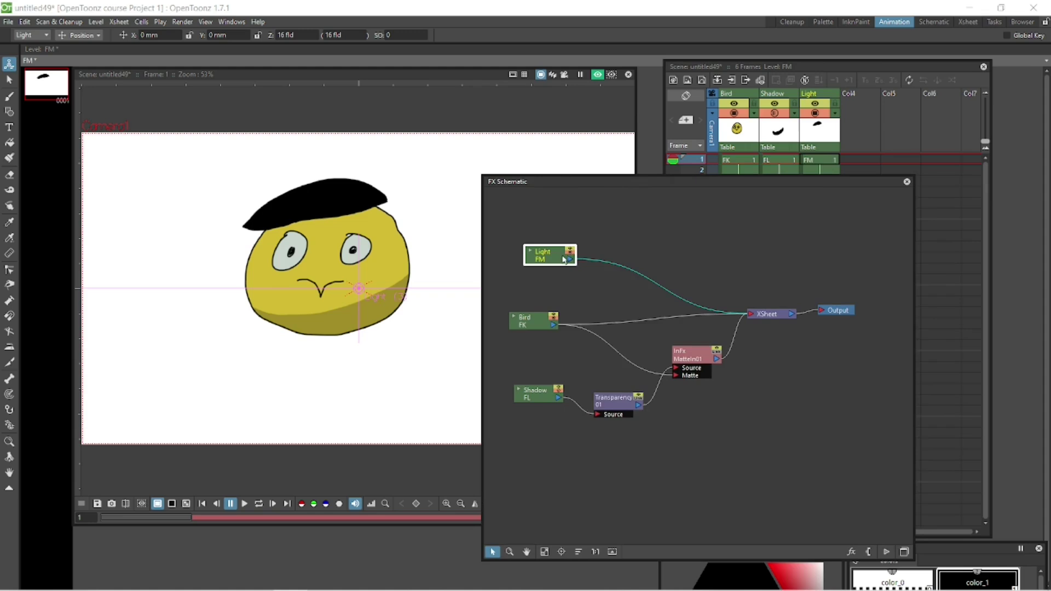
{"action": "right_click", "coordinate": [564, 260]}
{"action": "mouse_move", "coordinate": [648, 267]}
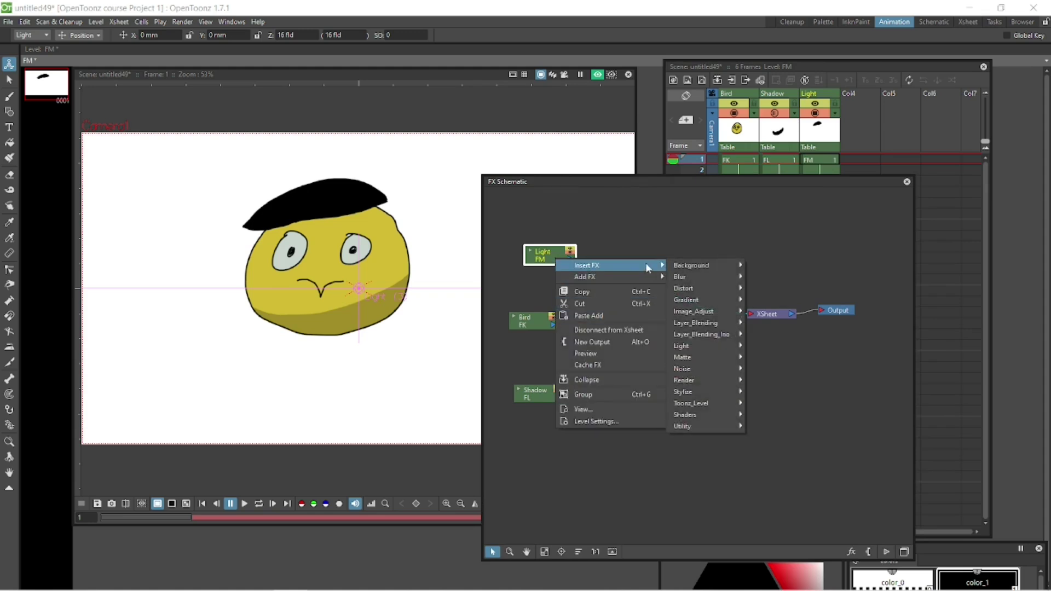
{"action": "mouse_move", "coordinate": [721, 355]}
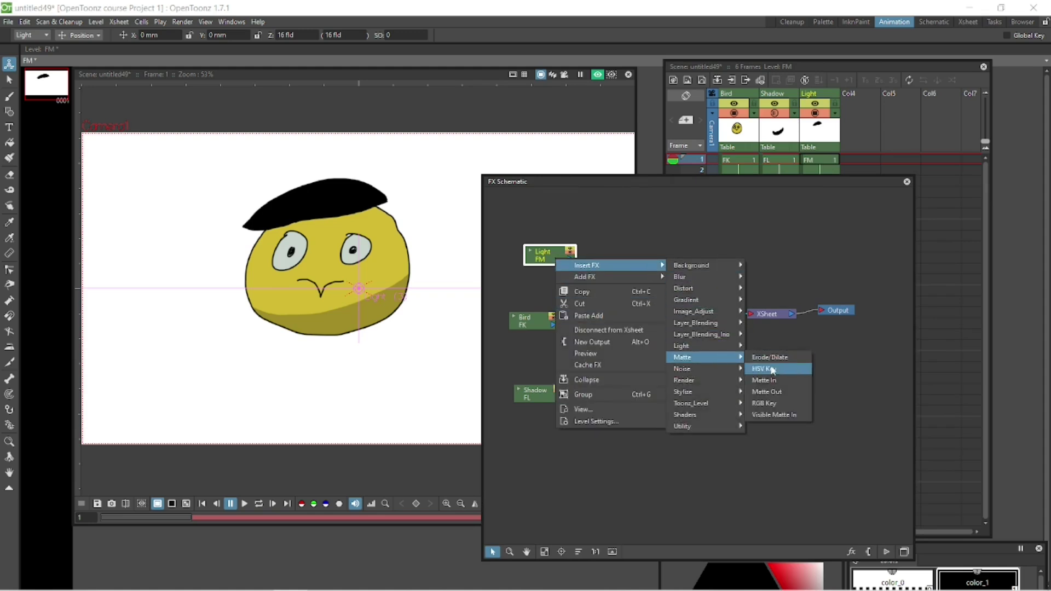
{"action": "left_click", "coordinate": [777, 382]}
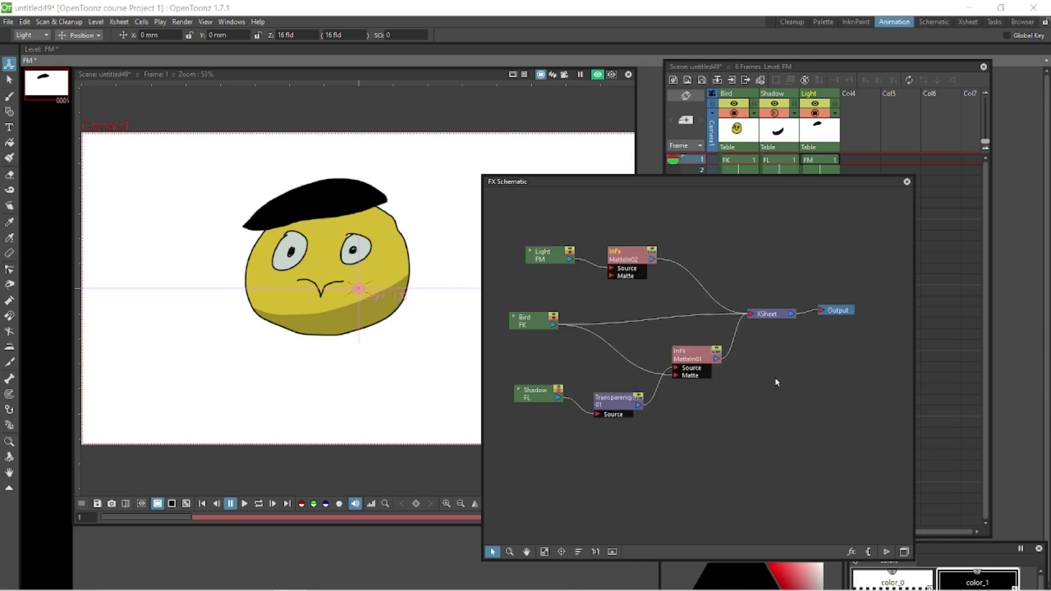
{"action": "left_click_drag", "start_coordinate": [635, 254], "coordinate": [638, 224]}
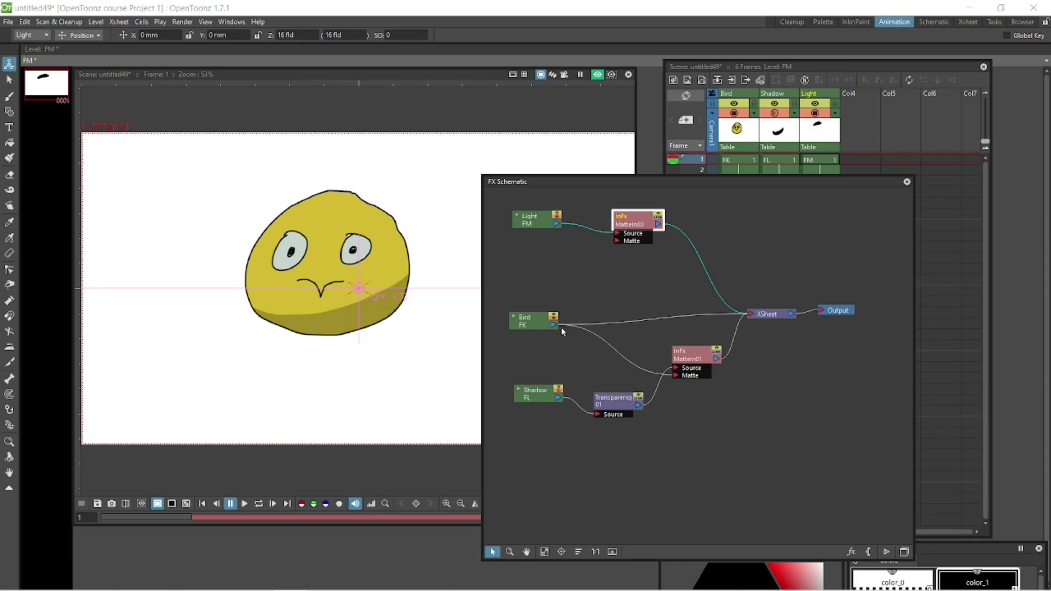
{"action": "left_click_drag", "start_coordinate": [558, 327], "coordinate": [629, 245]}
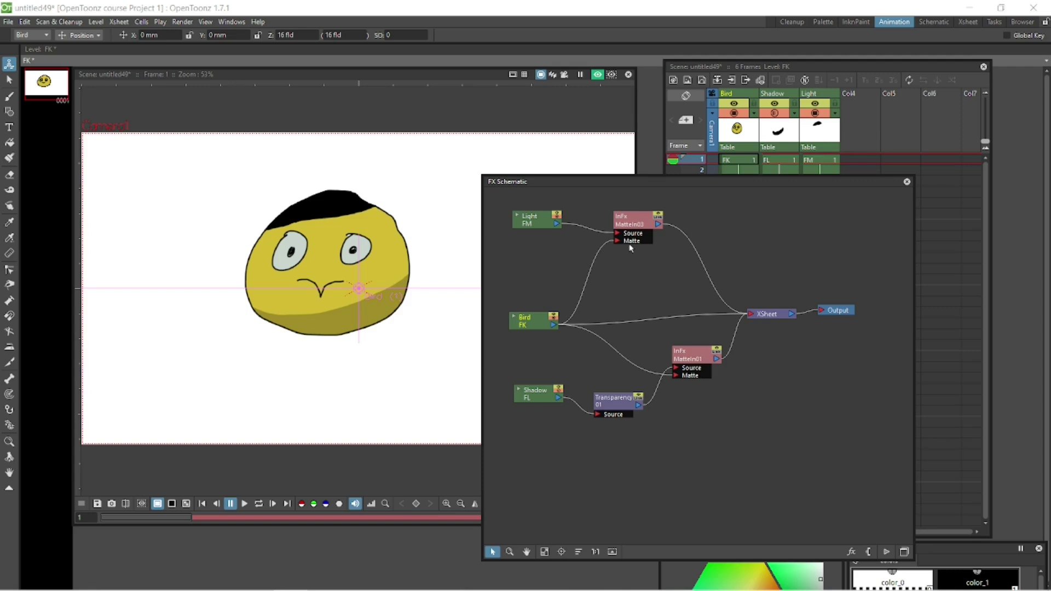
- Recolour FM's color_1 to pale yellow (204, 199, 126) and move MatteIn03 to the right
{"action": "left_click", "coordinate": [521, 222]}
{"action": "left_click_drag", "start_coordinate": [938, 547], "coordinate": [896, 229]}
{"action": "double_click", "coordinate": [936, 270]}
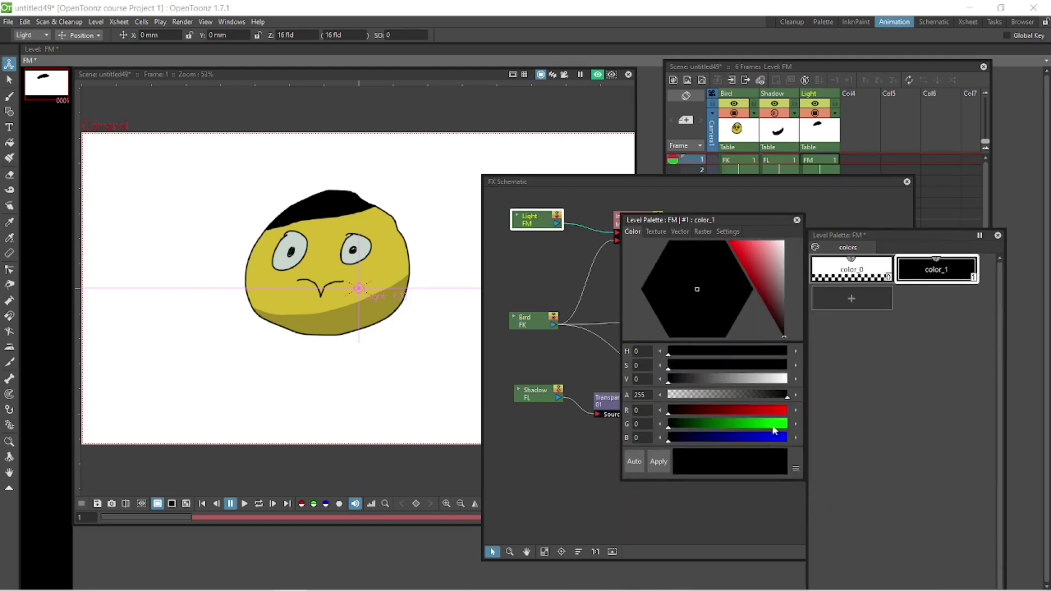
{"action": "left_click", "coordinate": [775, 431]}
{"action": "left_click", "coordinate": [767, 260]}
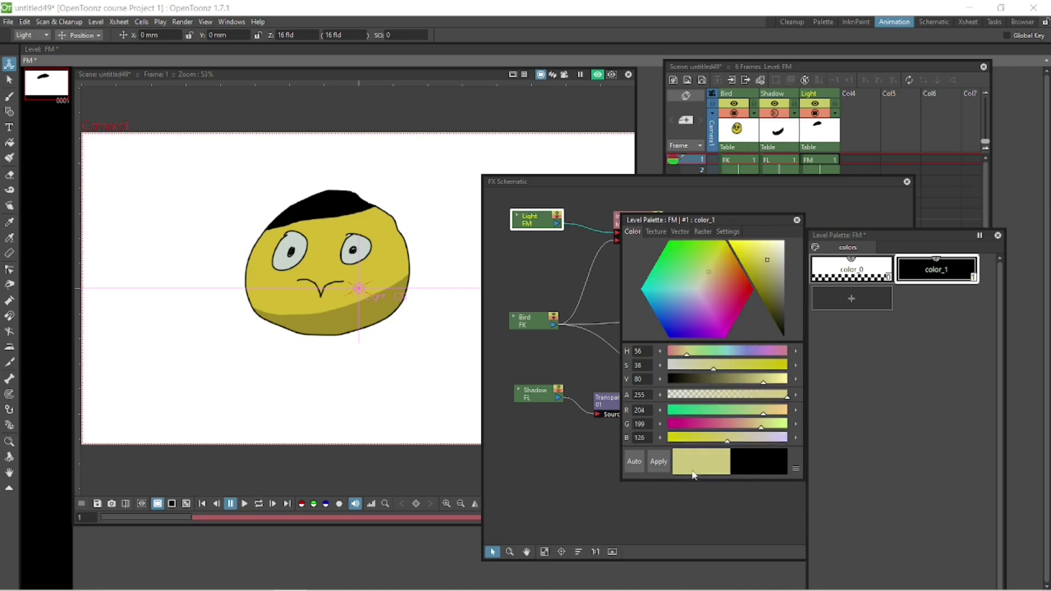
{"action": "left_click", "coordinate": [658, 461]}
{"action": "left_click_drag", "start_coordinate": [731, 226], "coordinate": [701, 453]}
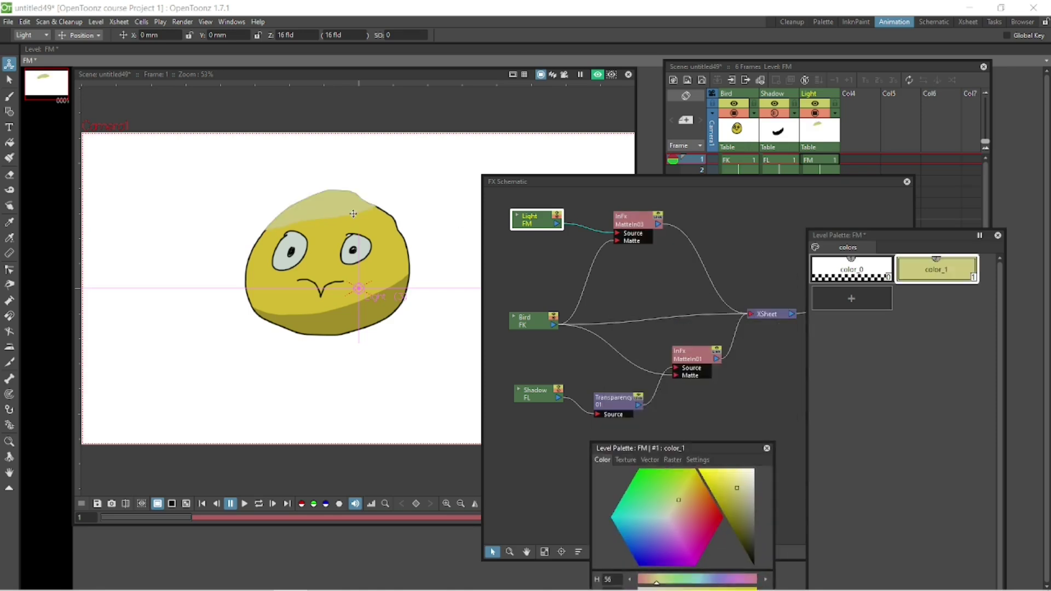
{"action": "left_click_drag", "start_coordinate": [889, 235], "coordinate": [833, 455]}
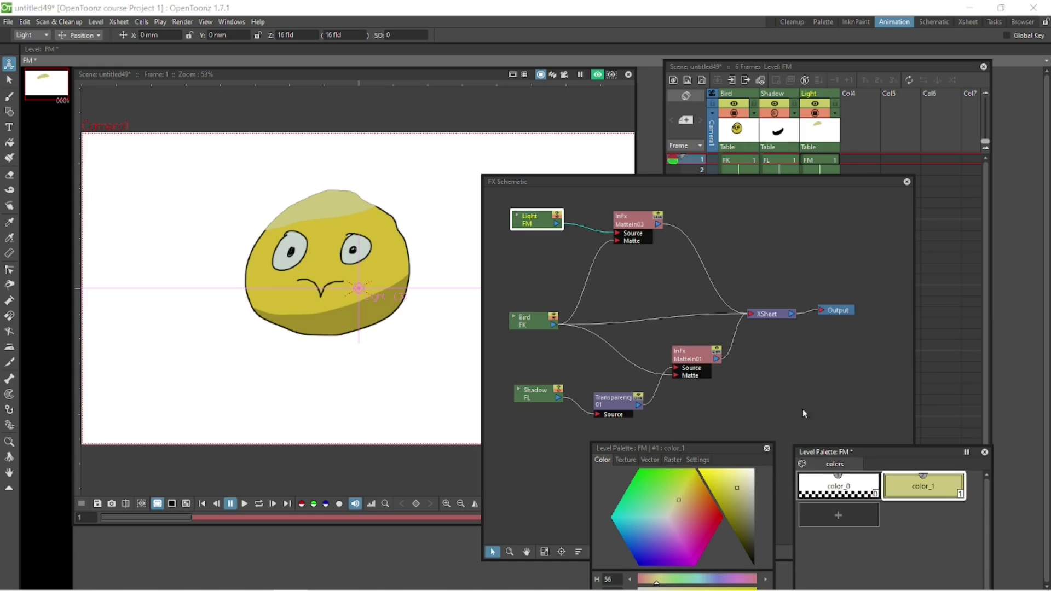
{"action": "left_click_drag", "start_coordinate": [628, 223], "coordinate": [667, 225]}
{"action": "left_click", "coordinate": [541, 224]}
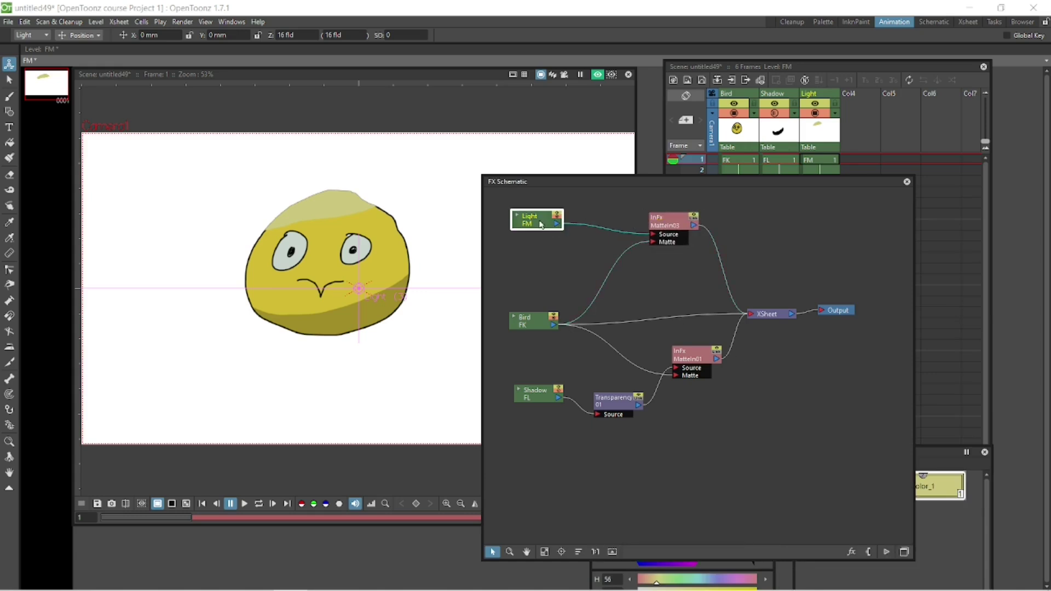
- Add a Glow effect to the Light FM node
{"action": "right_click", "coordinate": [539, 225]}
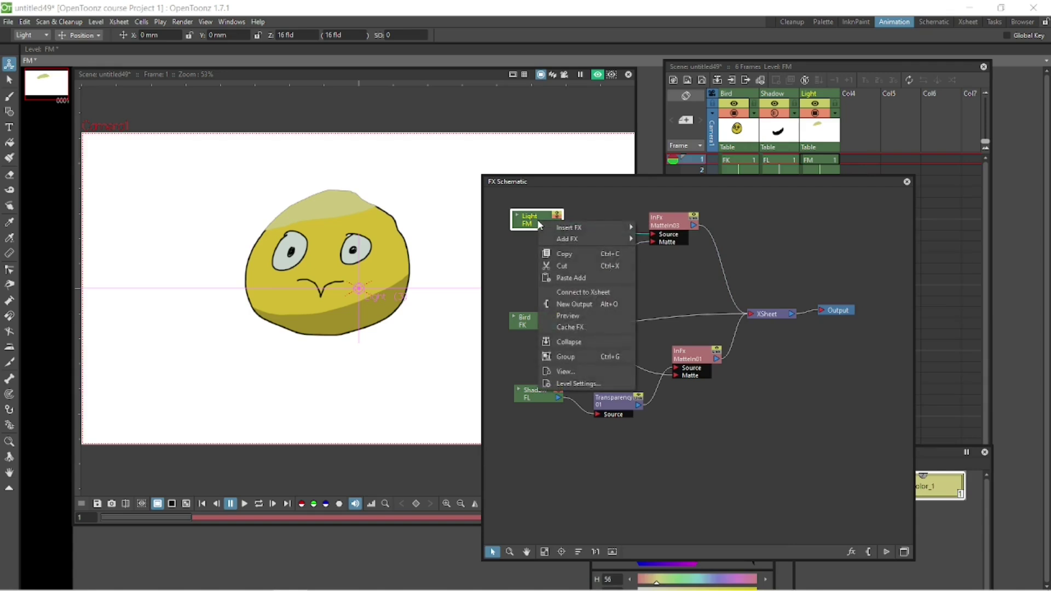
{"action": "mouse_move", "coordinate": [612, 237]}
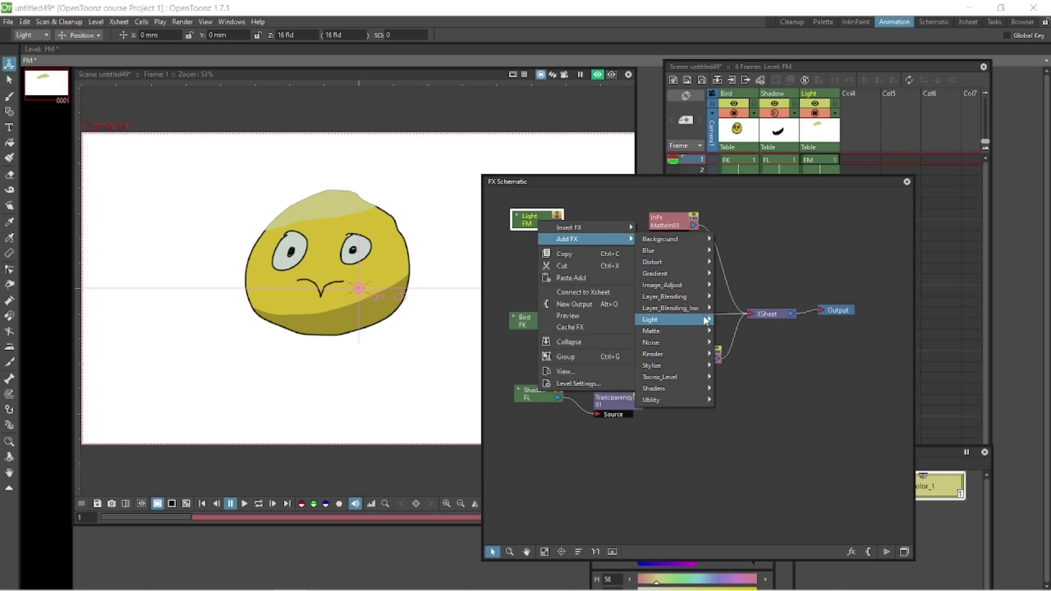
{"action": "mouse_move", "coordinate": [706, 322]}
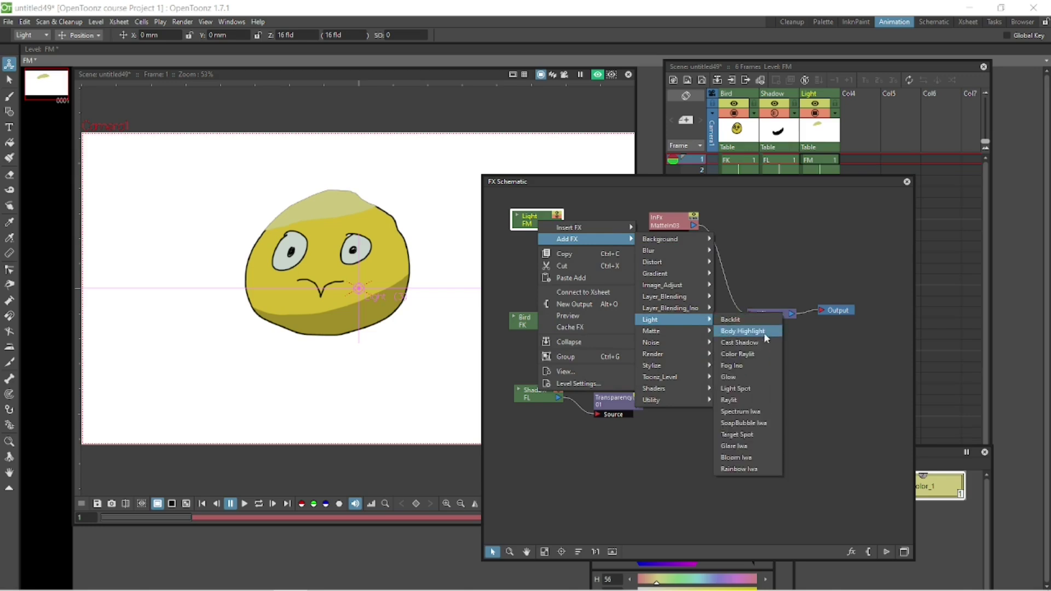
{"action": "left_click", "coordinate": [761, 377]}
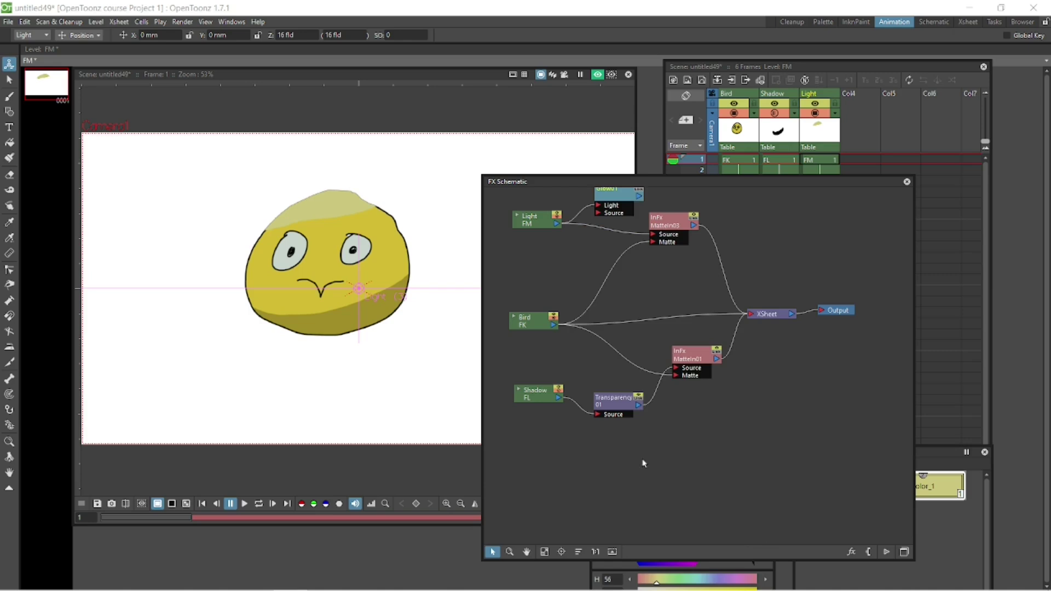
{"action": "left_click", "coordinate": [526, 552]}
{"action": "left_click_drag", "start_coordinate": [779, 392], "coordinate": [799, 434]}
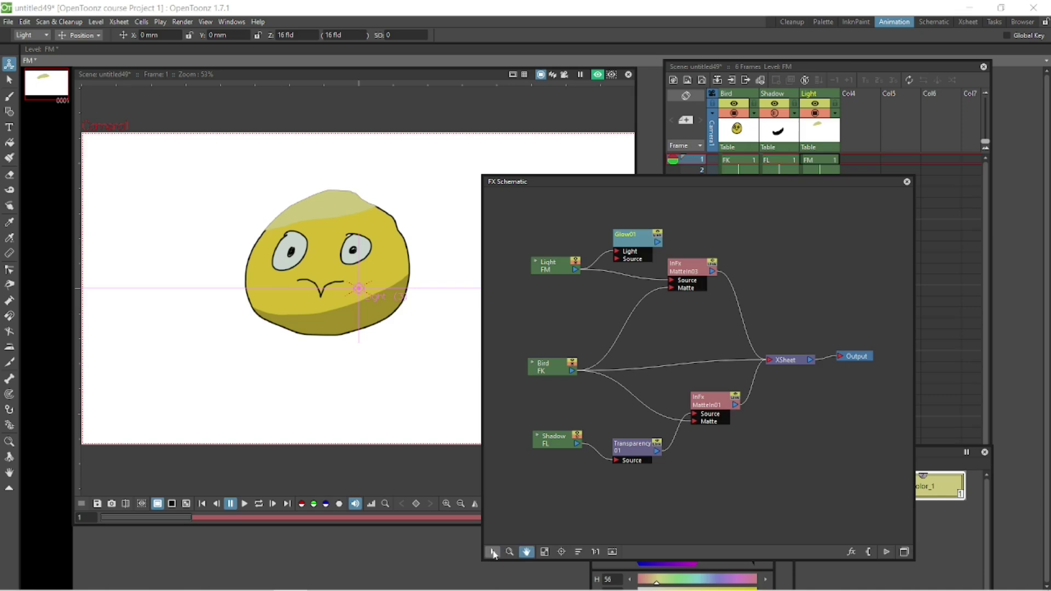
{"action": "left_click", "coordinate": [492, 552]}
- Arrange the Glow01 and Light nodes and wire Glow01's output into MatteIn03's Source
{"action": "left_click_drag", "start_coordinate": [642, 241], "coordinate": [663, 228]}
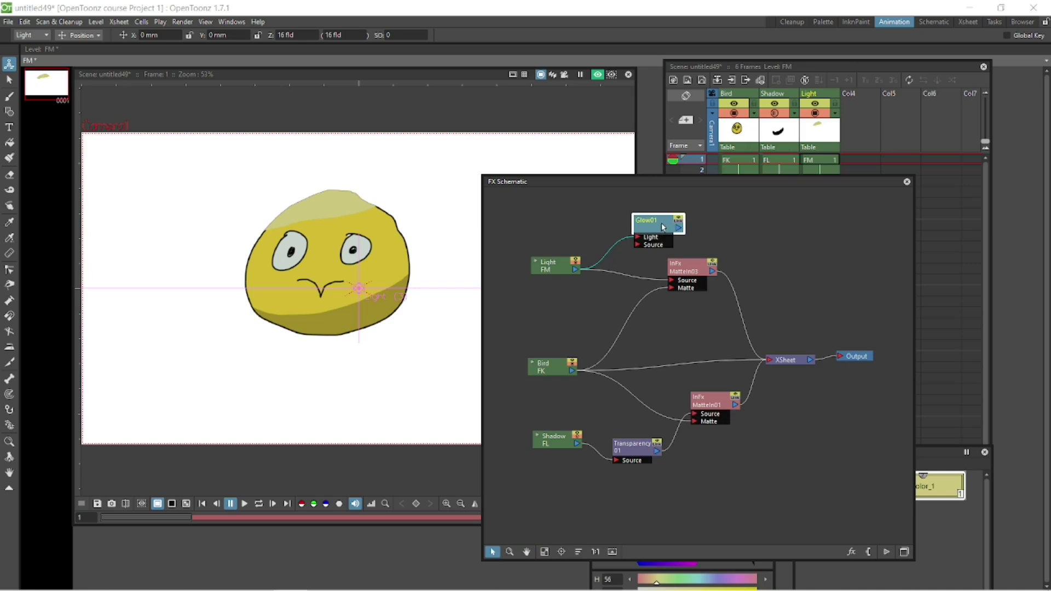
{"action": "left_click_drag", "start_coordinate": [663, 227], "coordinate": [663, 227]}
{"action": "left_click_drag", "start_coordinate": [566, 270], "coordinate": [549, 266]}
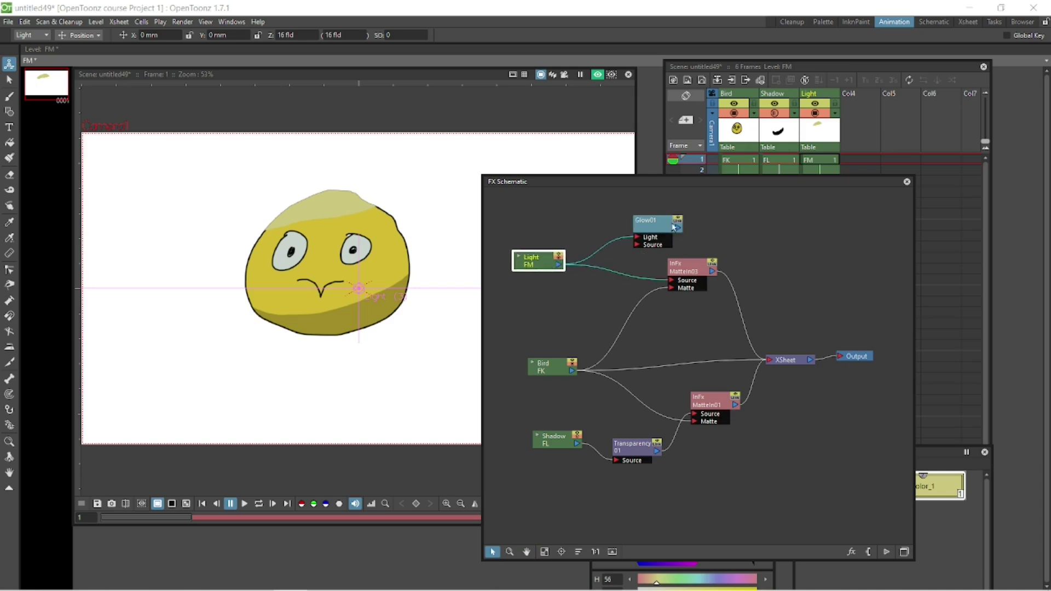
{"action": "left_click_drag", "start_coordinate": [664, 224], "coordinate": [687, 280]}
{"action": "left_click", "coordinate": [657, 305]}
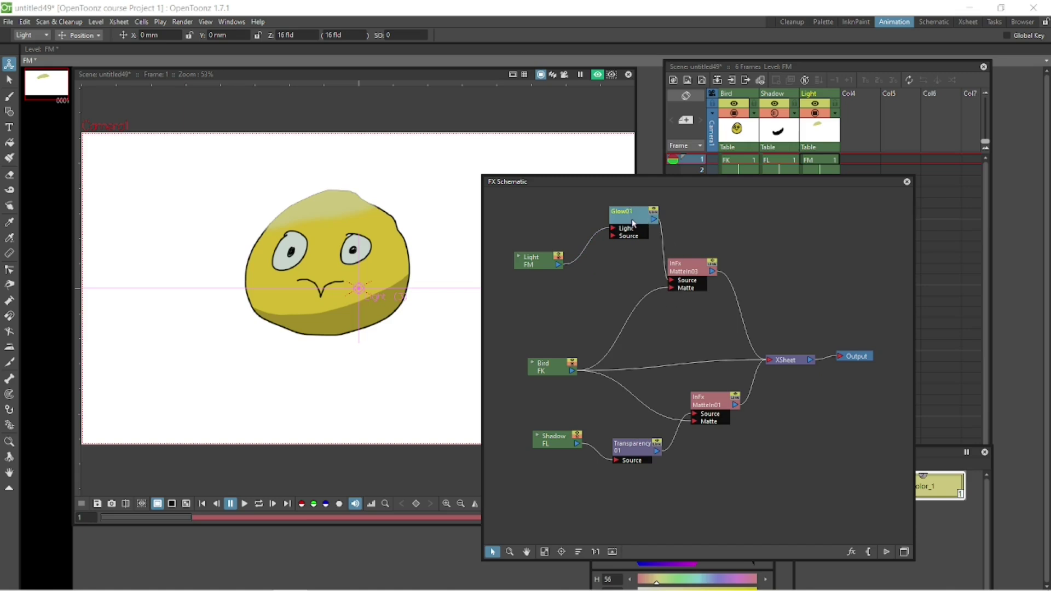
{"action": "left_click_drag", "start_coordinate": [632, 223], "coordinate": [617, 226]}
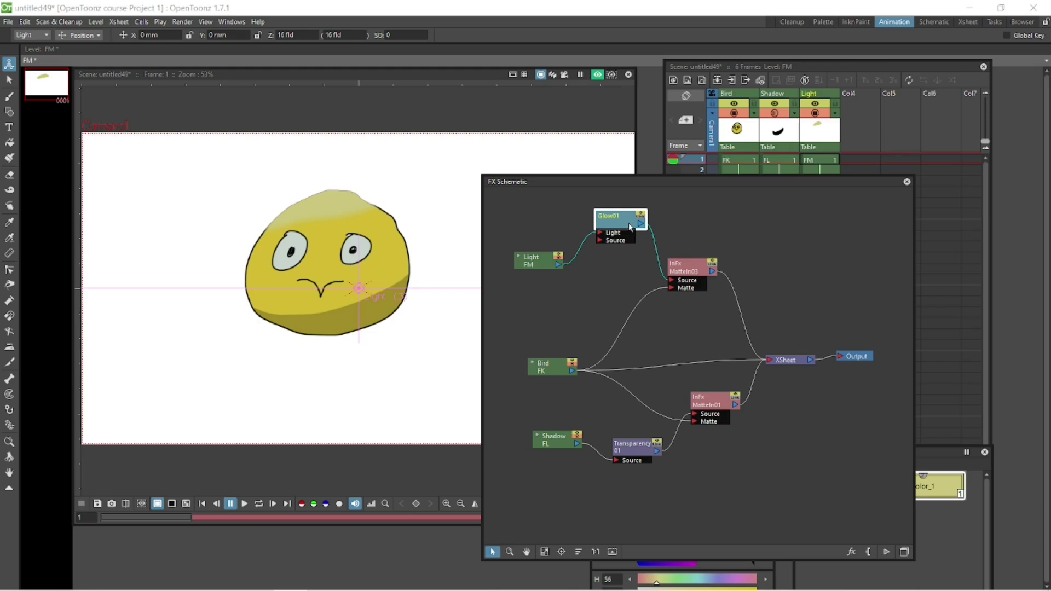
- Open Glow01's settings and reset the glow colour's alpha to 255
{"action": "double_click", "coordinate": [630, 226]}
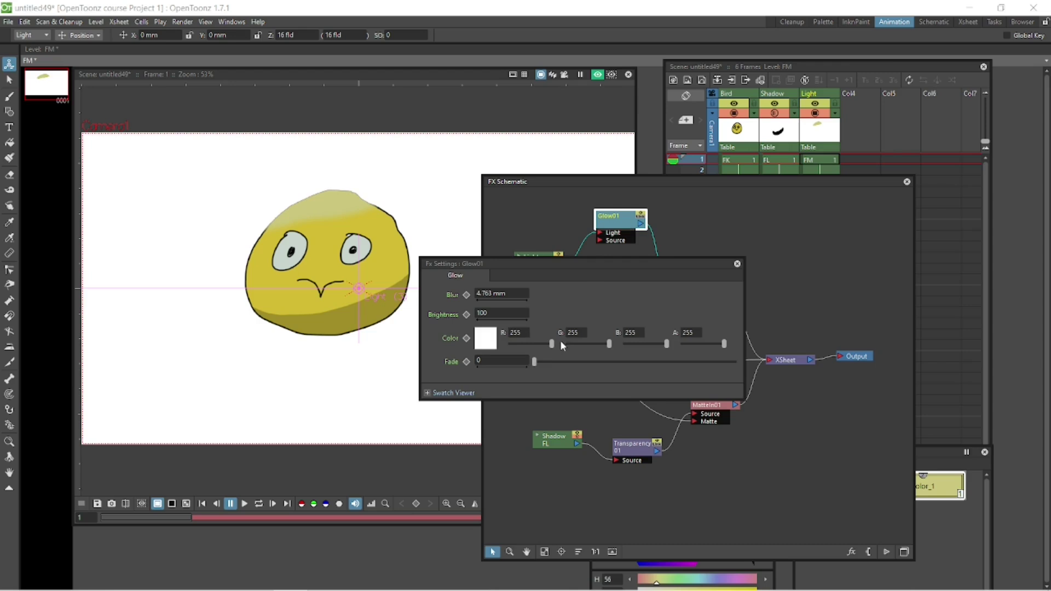
{"action": "left_click", "coordinate": [487, 342]}
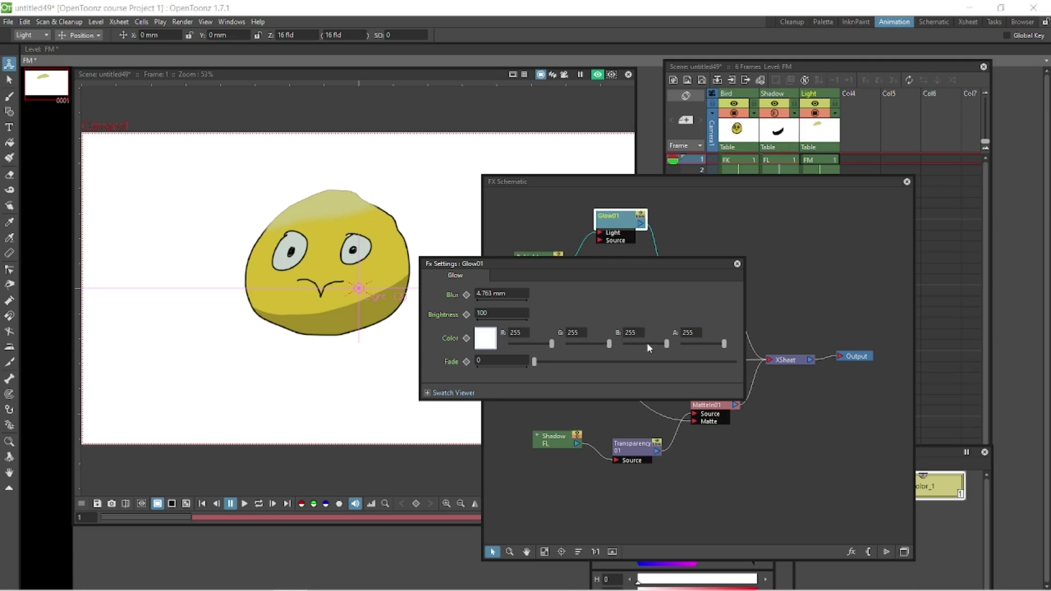
{"action": "left_click", "coordinate": [689, 330]}
{"action": "type", "text": "0"}
{"action": "key", "text": "Return"}
{"action": "left_click", "coordinate": [689, 332]}
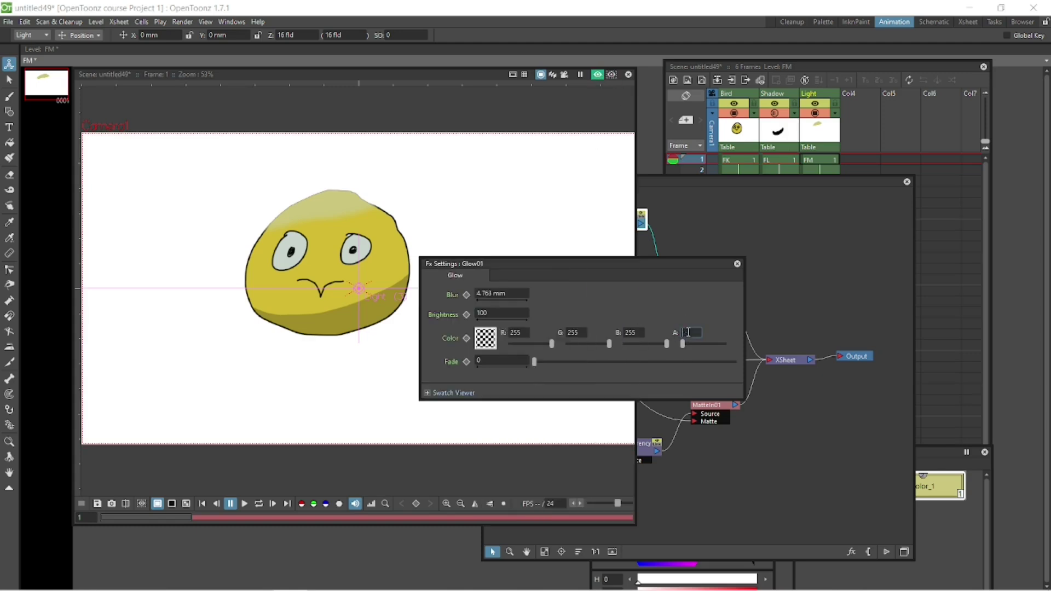
{"action": "type", "text": "255"}
{"action": "key", "text": "Return"}
- Set the glow colour to salmon, lowering green to 138 and blue to 110
{"action": "left_click", "coordinate": [487, 337]}
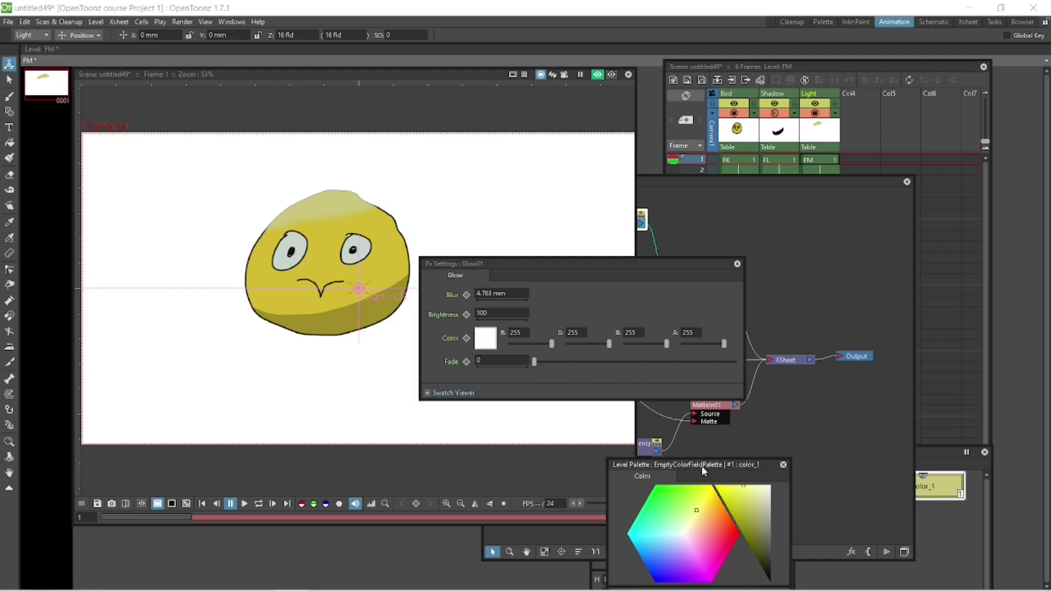
{"action": "left_click_drag", "start_coordinate": [701, 465], "coordinate": [735, 260]}
{"action": "left_click", "coordinate": [680, 501]}
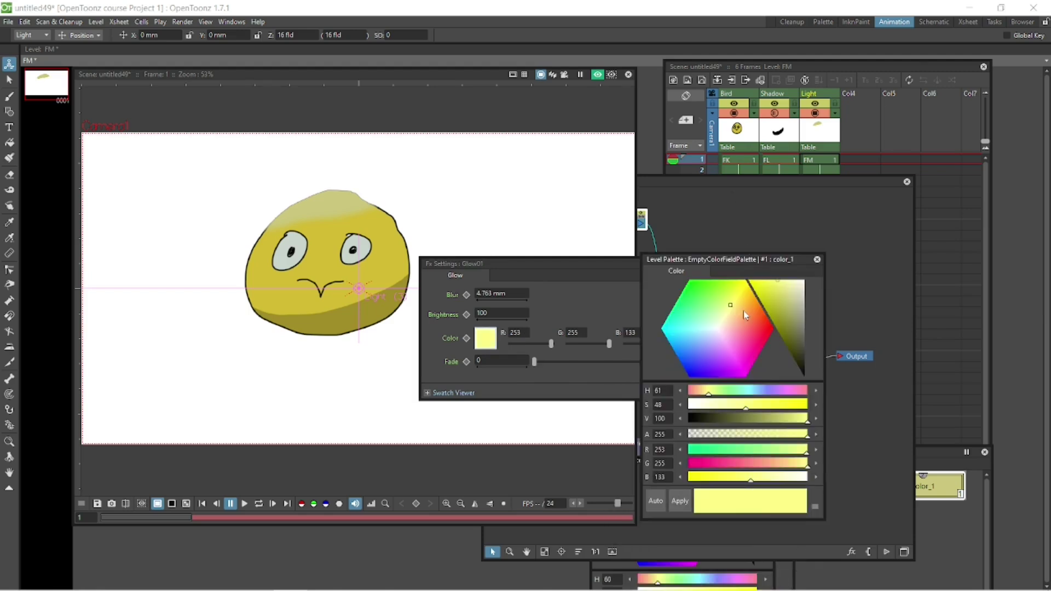
{"action": "left_click", "coordinate": [720, 327]}
{"action": "left_click", "coordinate": [680, 501]}
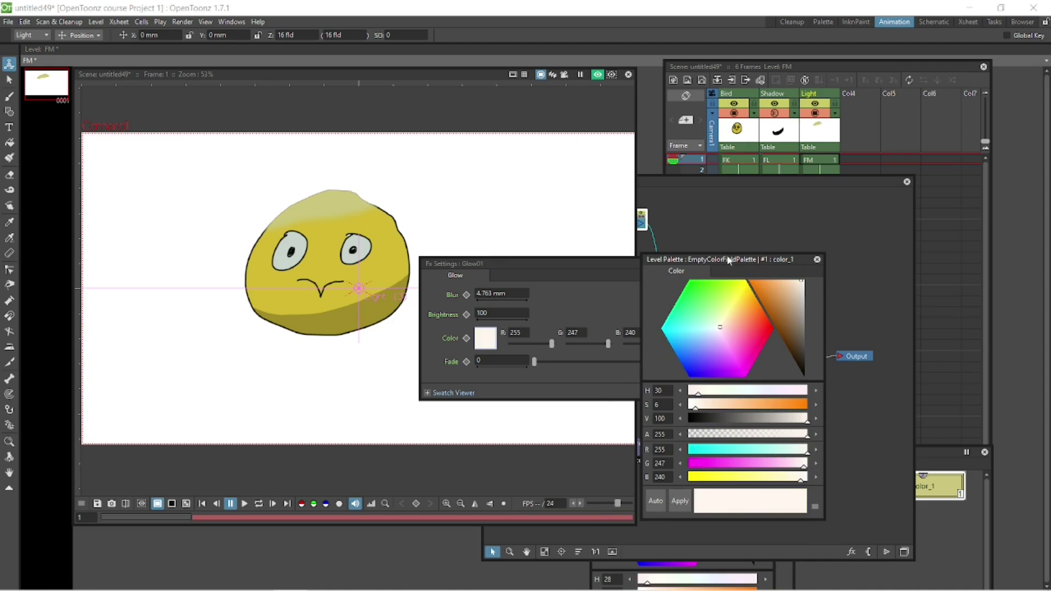
{"action": "left_click_drag", "start_coordinate": [729, 260], "coordinate": [777, 460]}
{"action": "left_click_drag", "start_coordinate": [608, 343], "coordinate": [590, 343]}
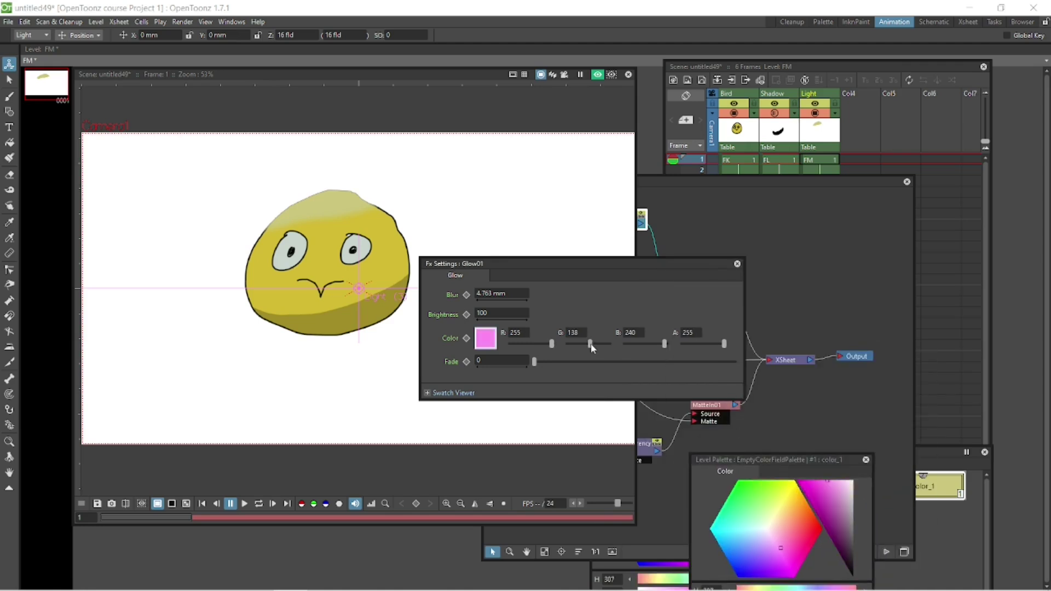
{"action": "left_click_drag", "start_coordinate": [664, 344], "coordinate": [644, 345]}
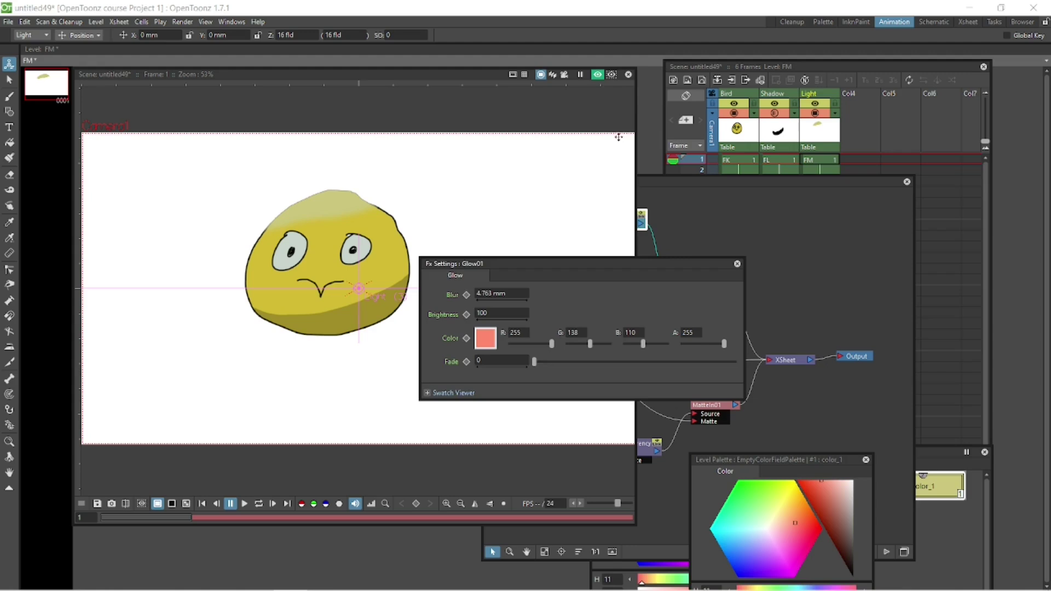
{"action": "left_click", "coordinate": [614, 77]}
{"action": "left_click", "coordinate": [598, 75]}
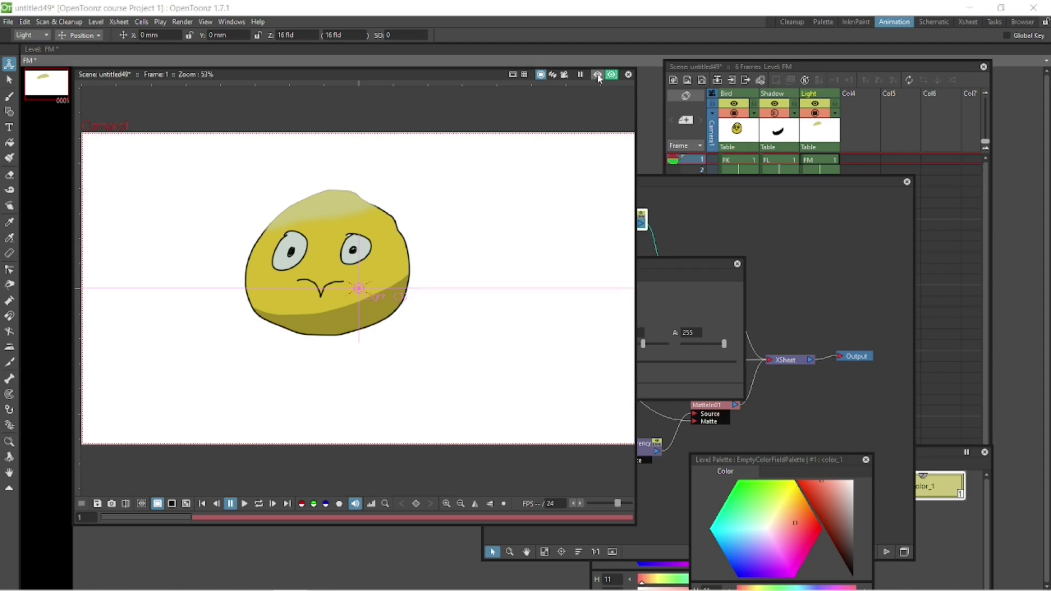
{"action": "left_click", "coordinate": [656, 264]}
- Set Glow01's Brightness to 75, after trying 10 and 50
{"action": "left_click", "coordinate": [493, 316]}
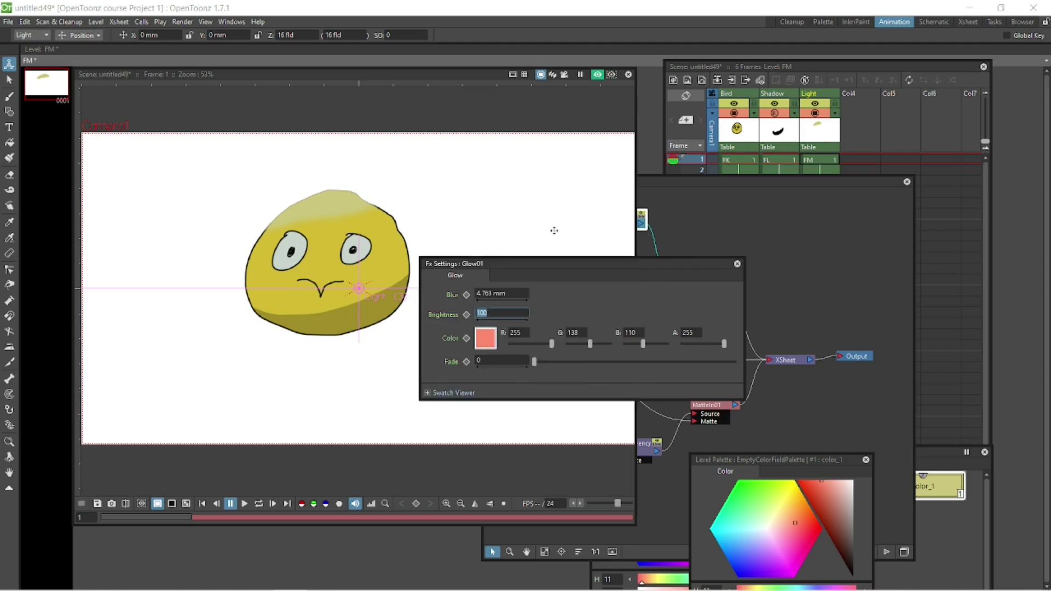
{"action": "key", "text": "BackSpace"}
{"action": "key", "text": "Return"}
{"action": "double_click", "coordinate": [502, 313]}
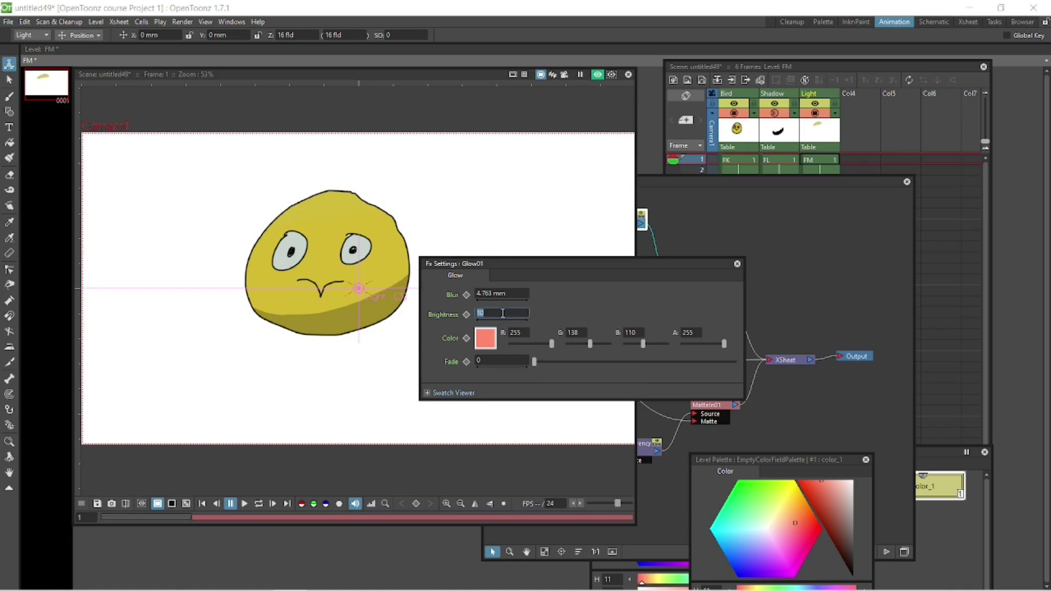
{"action": "type", "text": "50"}
{"action": "key", "text": "Return"}
{"action": "double_click", "coordinate": [503, 313]}
{"action": "type", "text": "75"}
{"action": "key", "text": "Return"}
{"action": "double_click", "coordinate": [503, 313]}
- Close the glow settings, reposition the schematic, raise the XSheet node and lower Glow01 slightly
{"action": "left_click", "coordinate": [737, 264]}
{"action": "left_click_drag", "start_coordinate": [788, 183], "coordinate": [882, 378]}
{"action": "left_click_drag", "start_coordinate": [735, 373], "coordinate": [545, 130]}
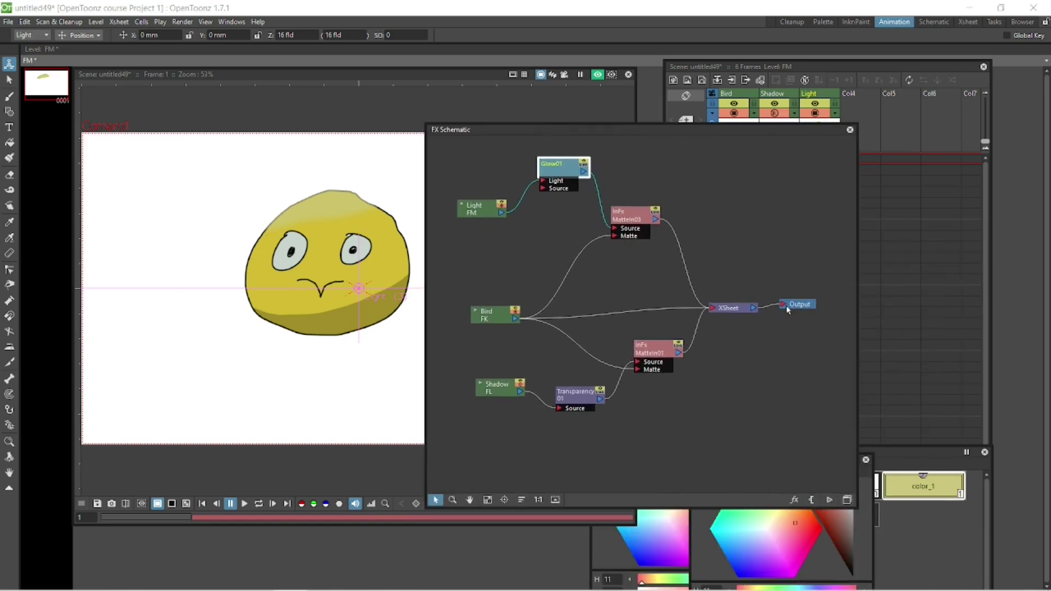
{"action": "left_click_drag", "start_coordinate": [743, 309], "coordinate": [820, 291]}
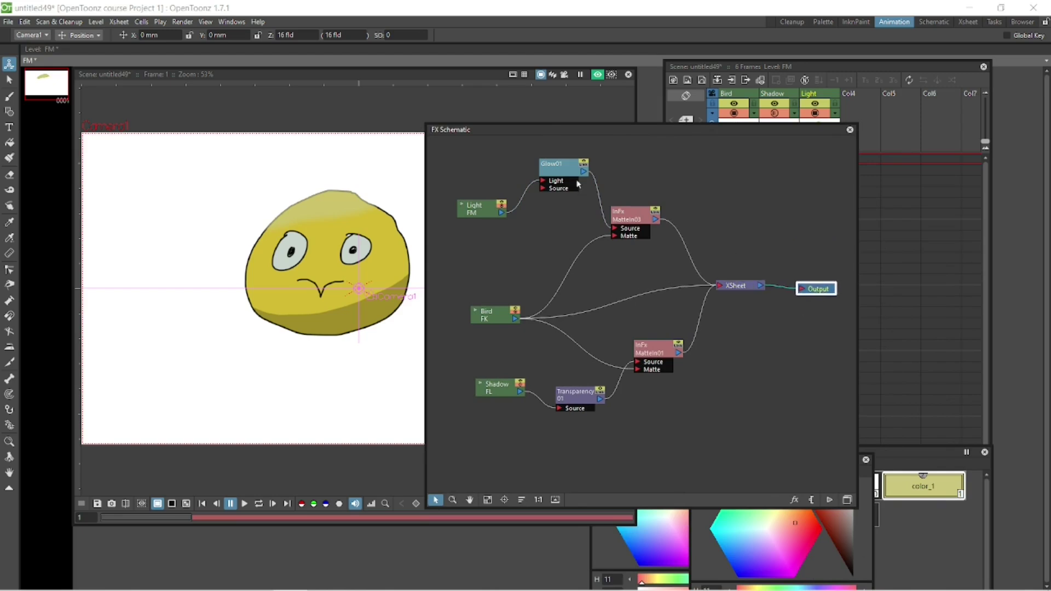
{"action": "left_click_drag", "start_coordinate": [571, 169], "coordinate": [569, 183]}
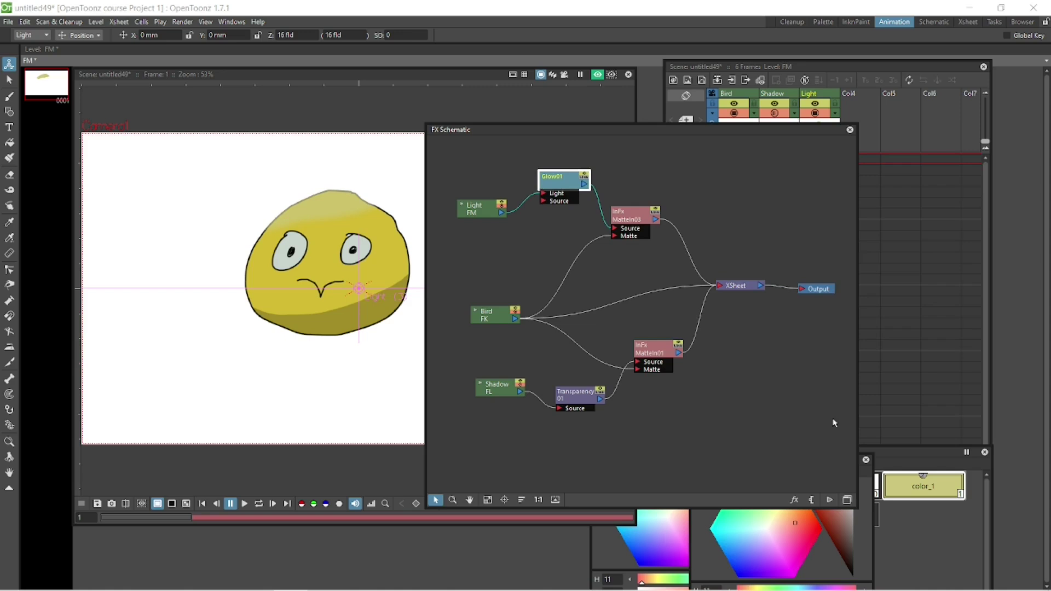
- In the Stage Schematic, spread the Light, Shadow and Bird nodes apart and uncover the Xsheet
{"action": "left_click", "coordinate": [848, 500]}
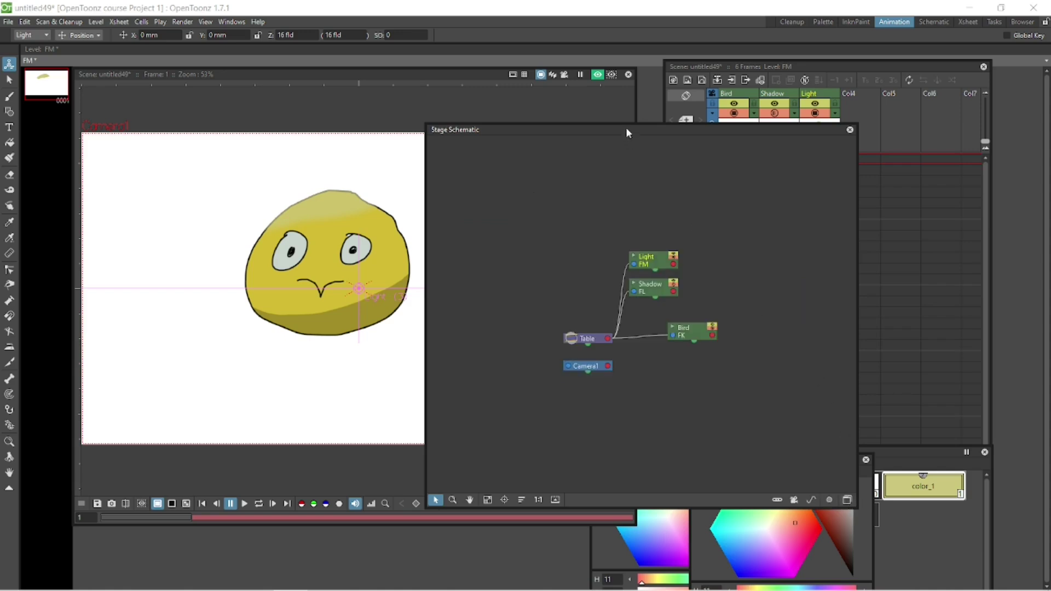
{"action": "left_click_drag", "start_coordinate": [627, 133], "coordinate": [660, 193]}
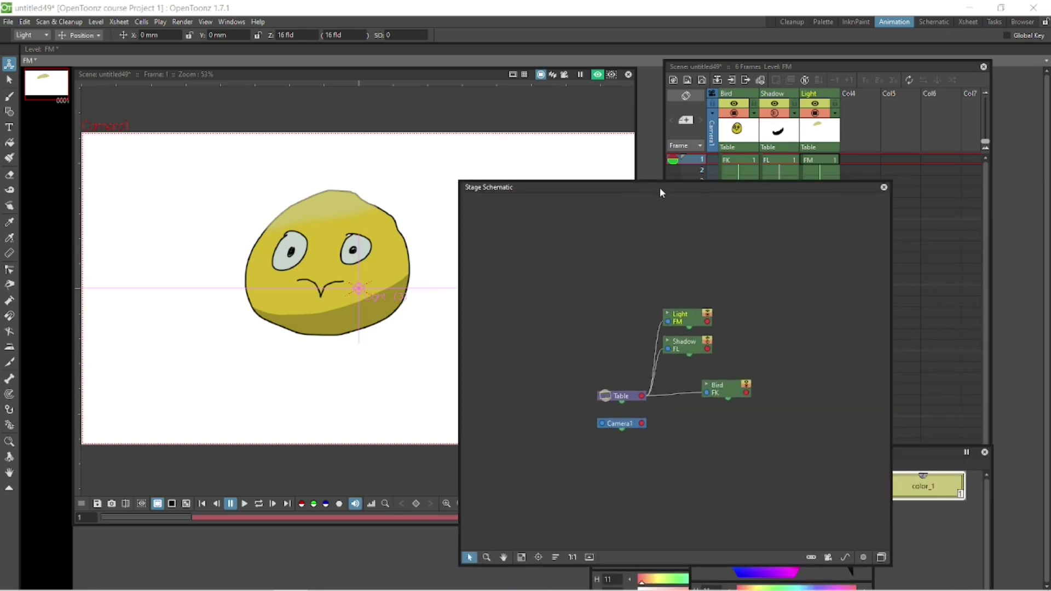
{"action": "left_click_drag", "start_coordinate": [693, 320], "coordinate": [695, 290]}
{"action": "left_click_drag", "start_coordinate": [698, 346], "coordinate": [743, 329]}
{"action": "left_click_drag", "start_coordinate": [737, 393], "coordinate": [774, 382]}
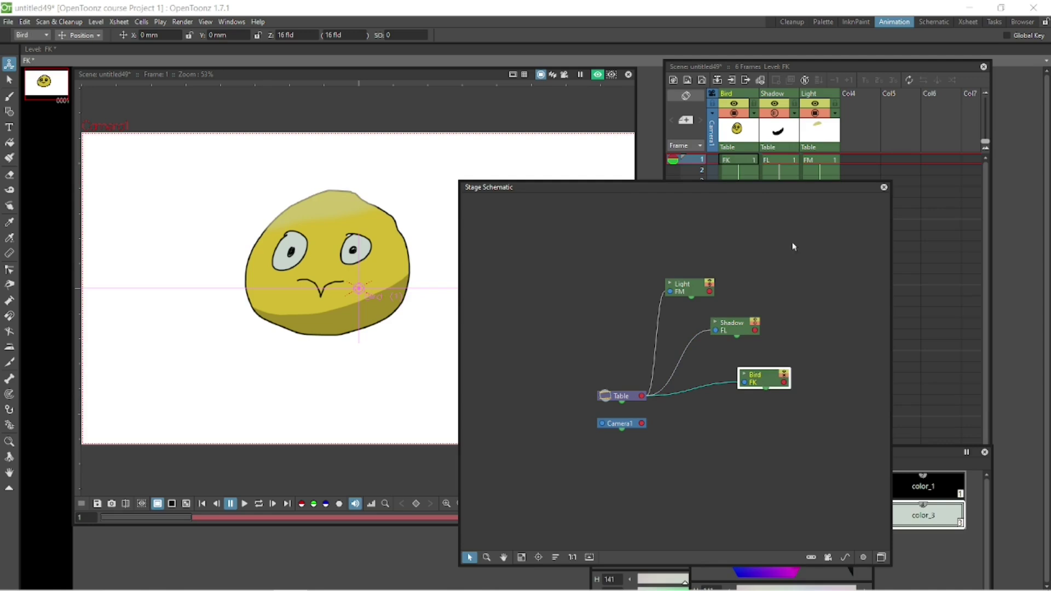
{"action": "left_click_drag", "start_coordinate": [622, 187], "coordinate": [319, 535]}
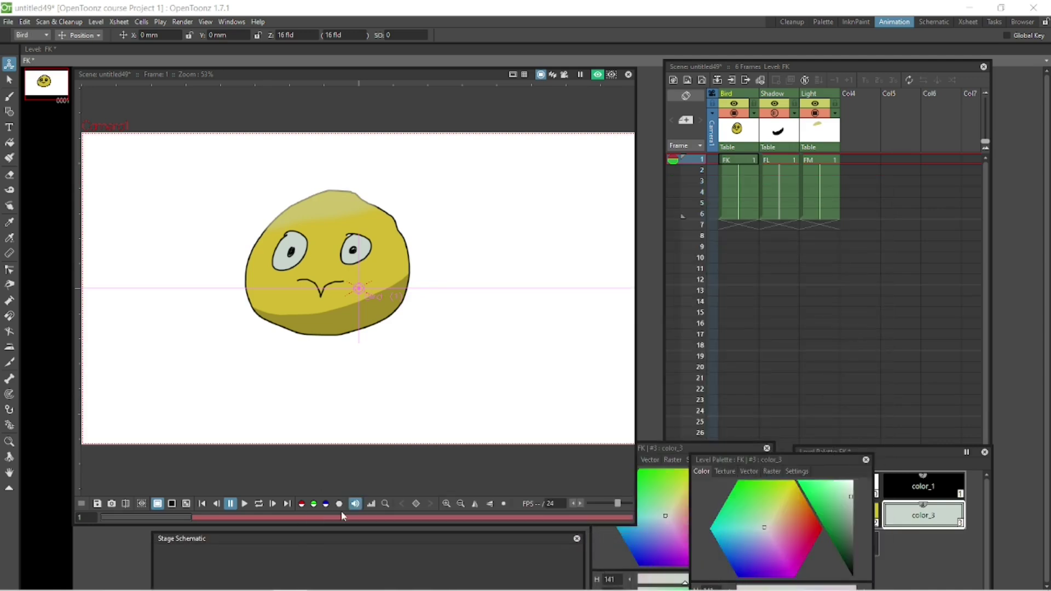